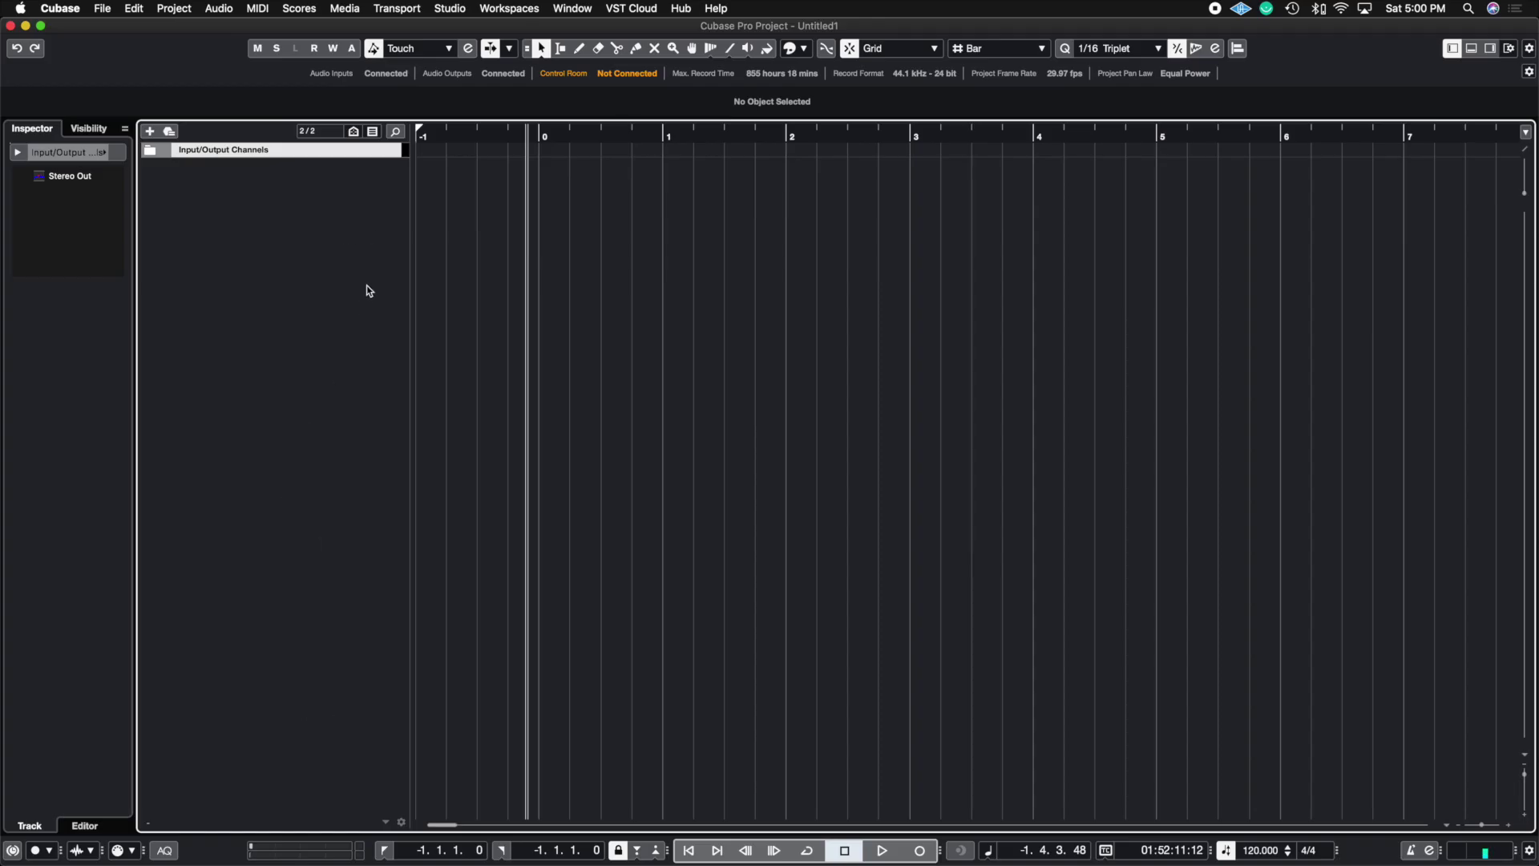
Add a Signature track starting in 4/4 and turn on the metronome click.
{"action": "right_click", "coordinate": [370, 189]}
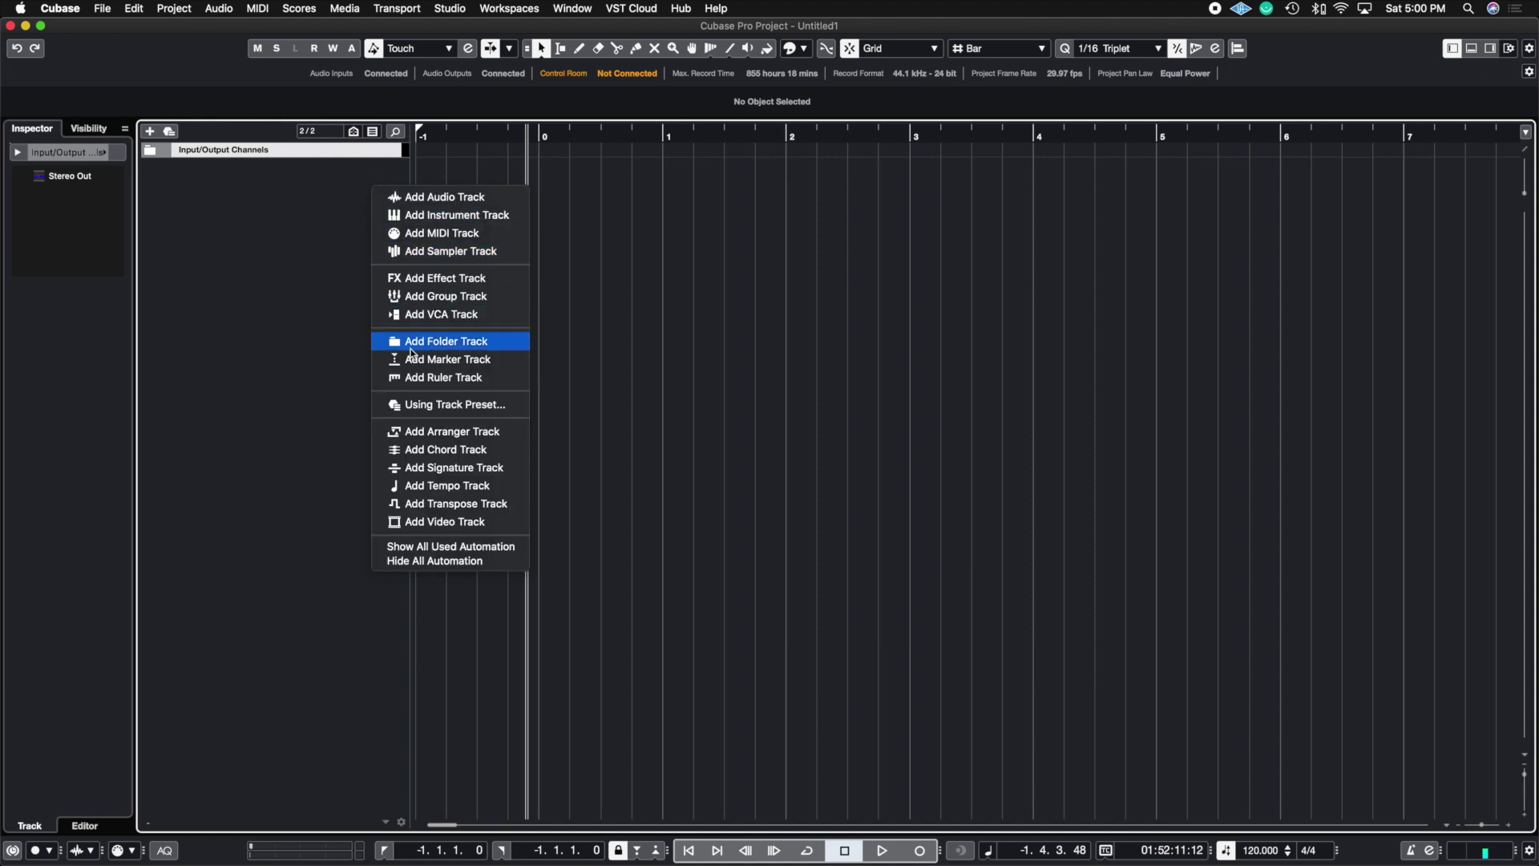
{"action": "left_click", "coordinate": [455, 470]}
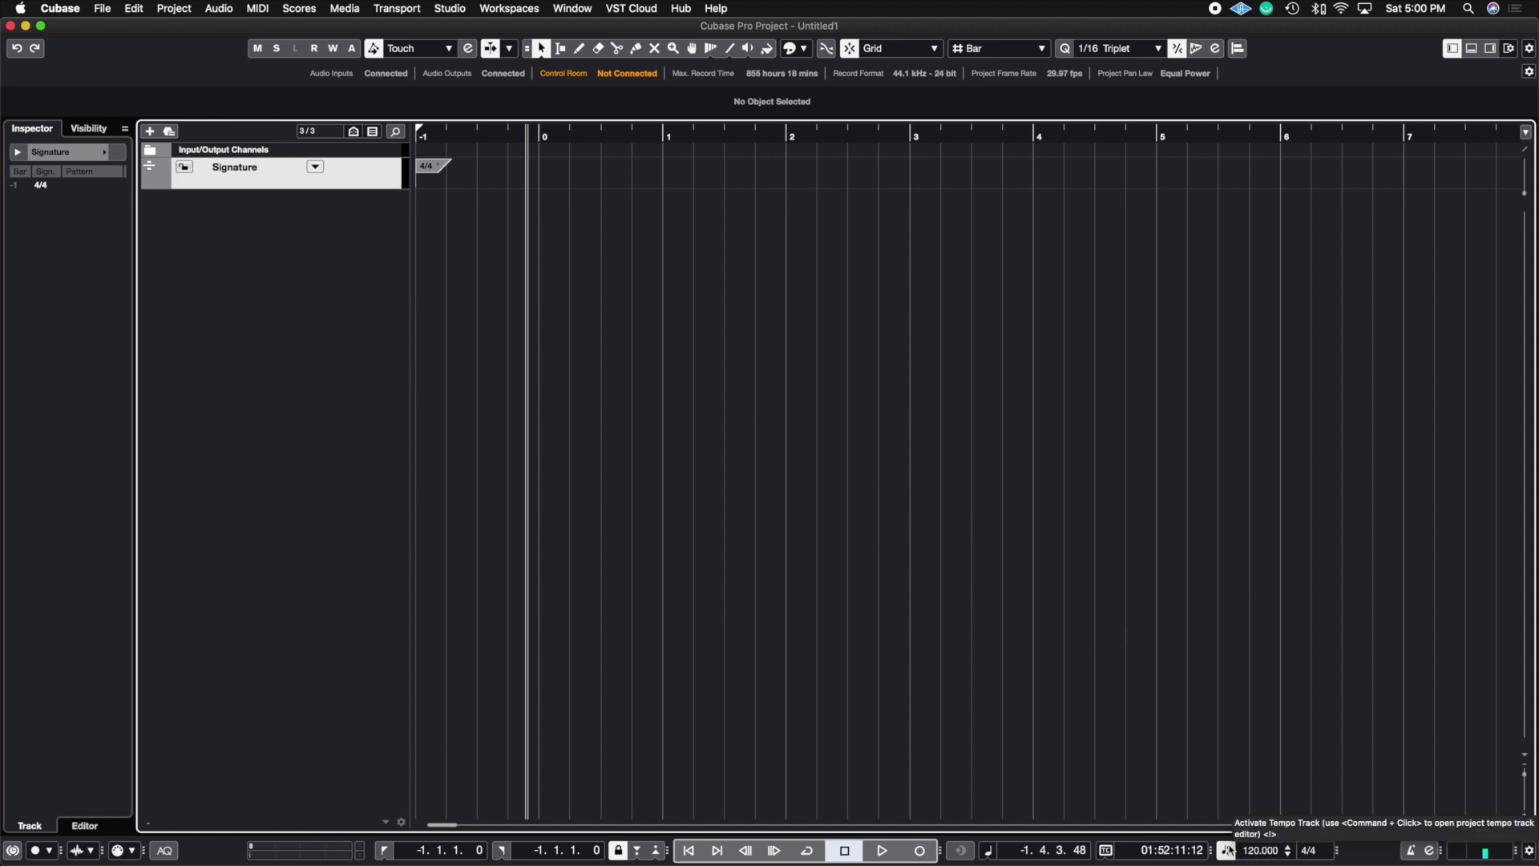
{"action": "key", "text": "c"}
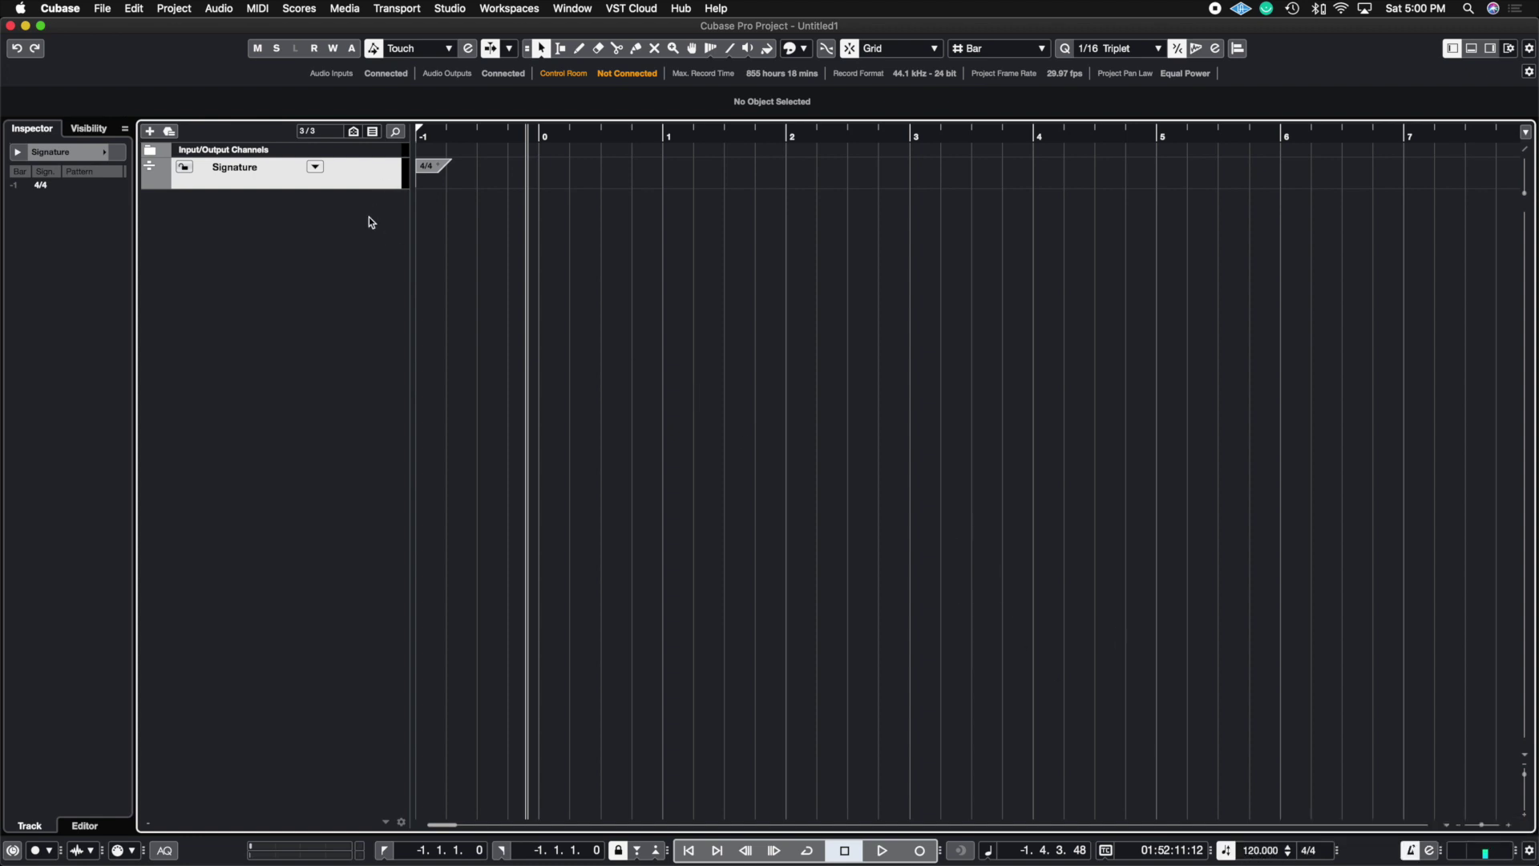
Play briefly from bar 0 to hear the click, then stop playback.
{"action": "left_click", "coordinate": [548, 125]}
{"action": "key", "text": "space"}
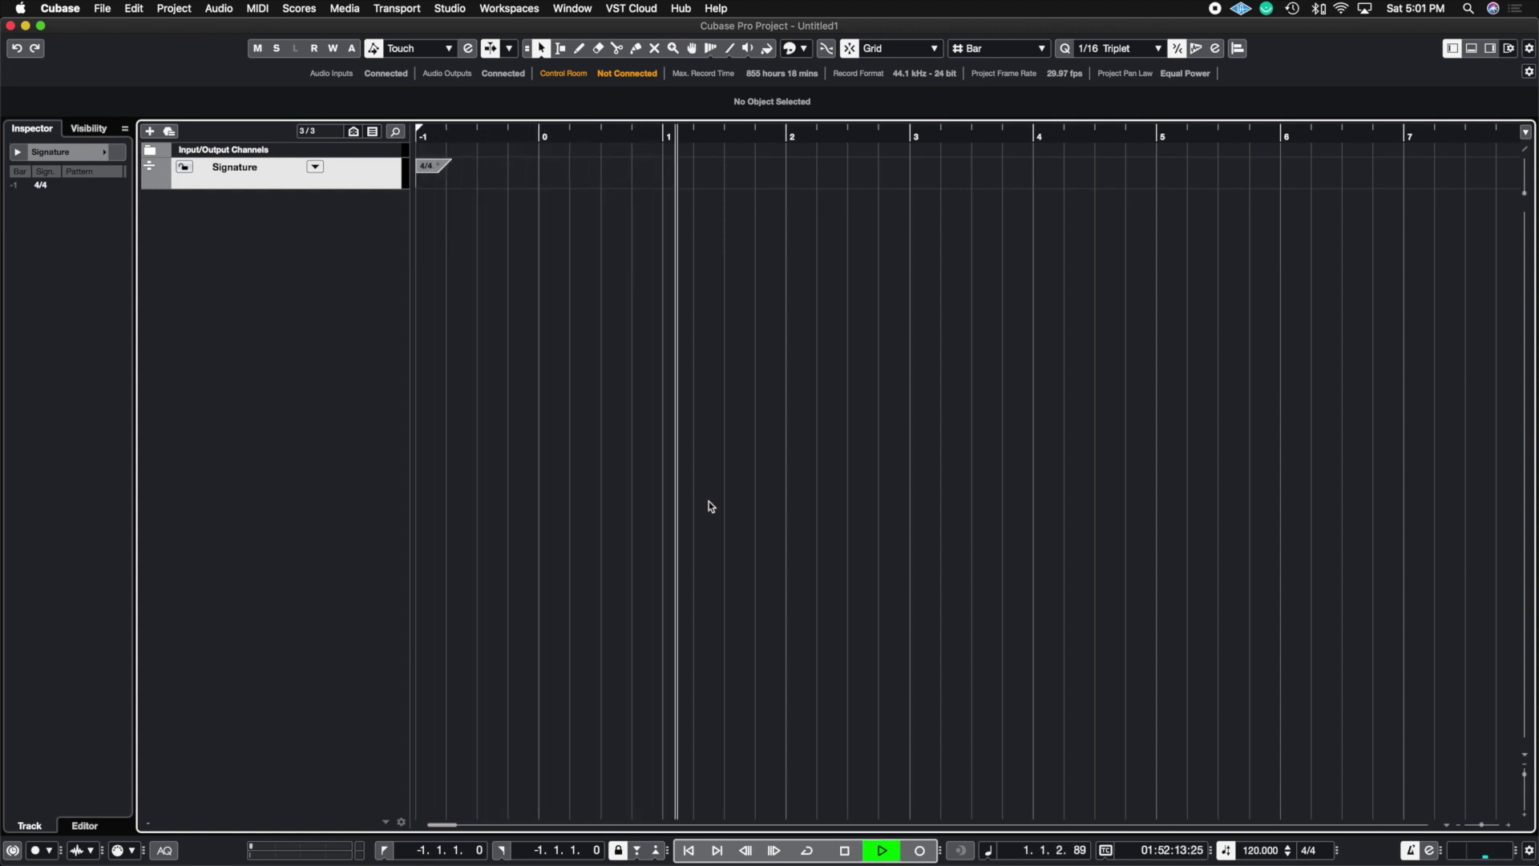
{"action": "key", "text": "space"}
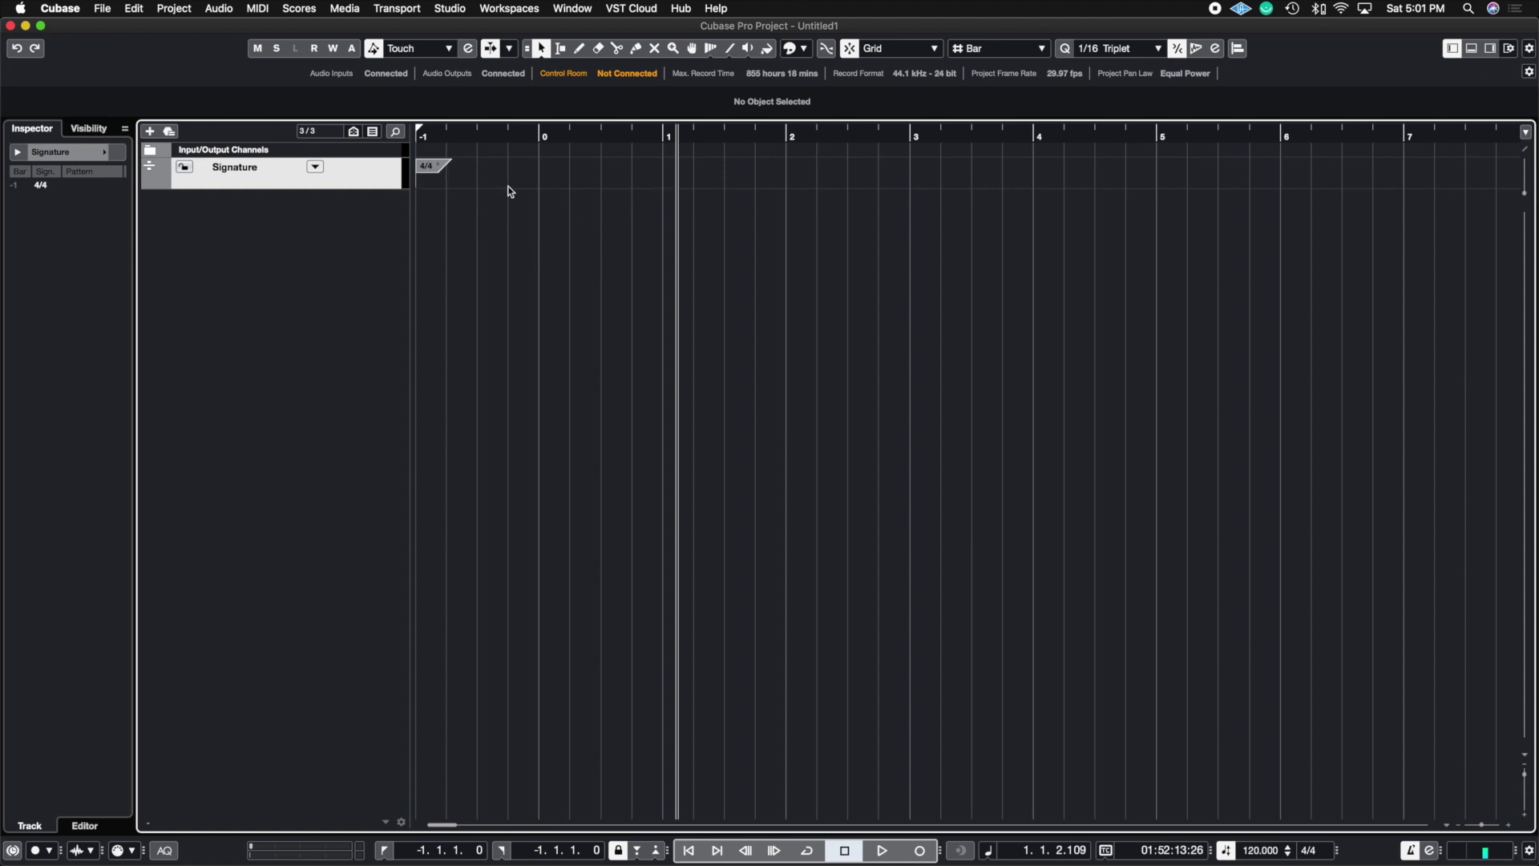
Draw a 3/4 signature event at bar 1 and a 4/4 event at bar 3, then return to Object Selection.
{"action": "right_click", "coordinate": [672, 161]}
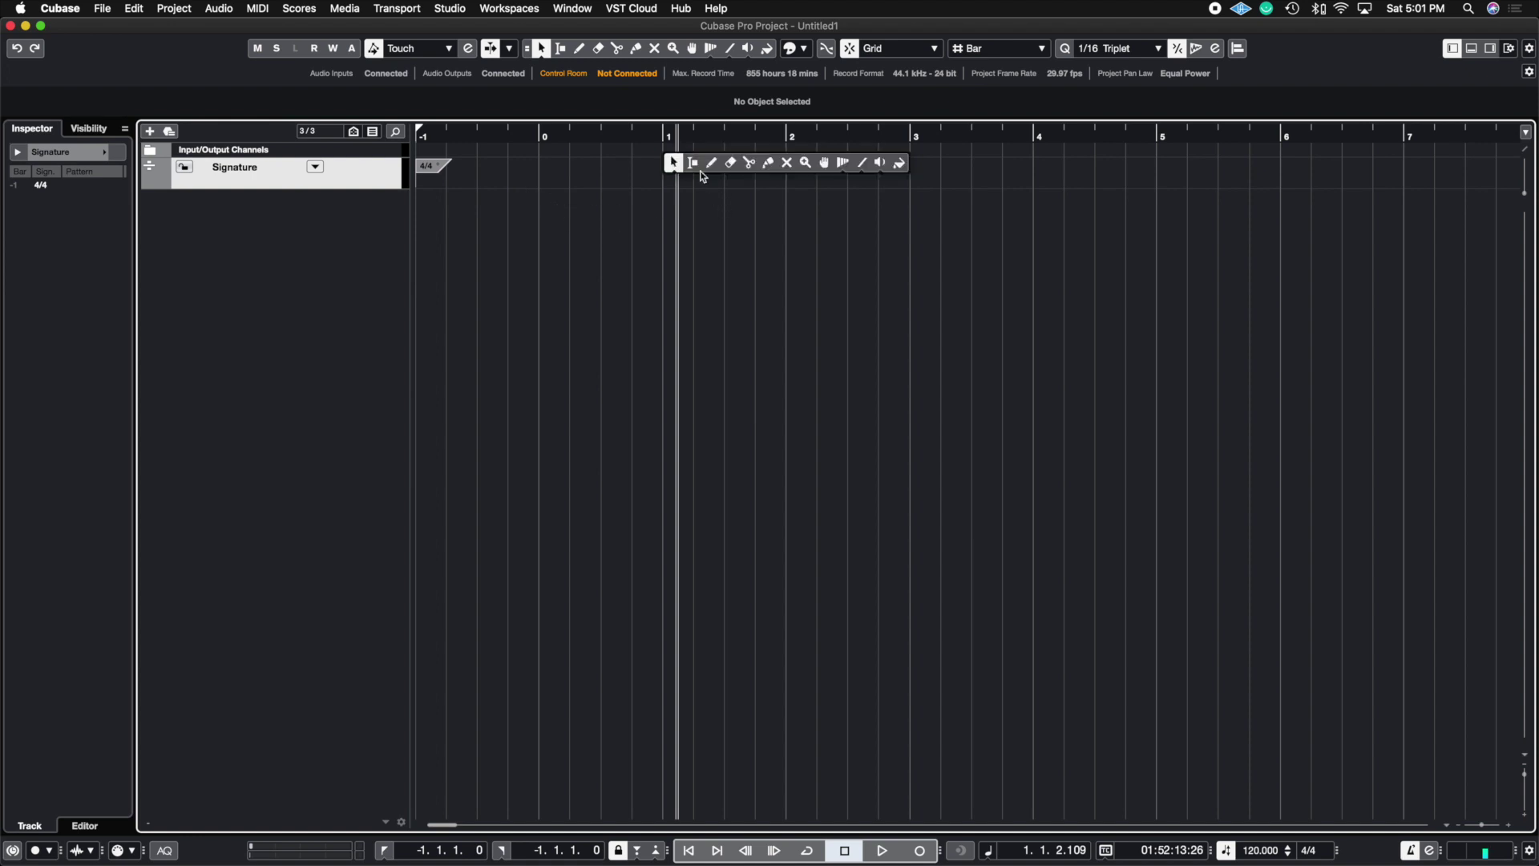
{"action": "left_click", "coordinate": [712, 162]}
{"action": "left_click", "coordinate": [713, 166]}
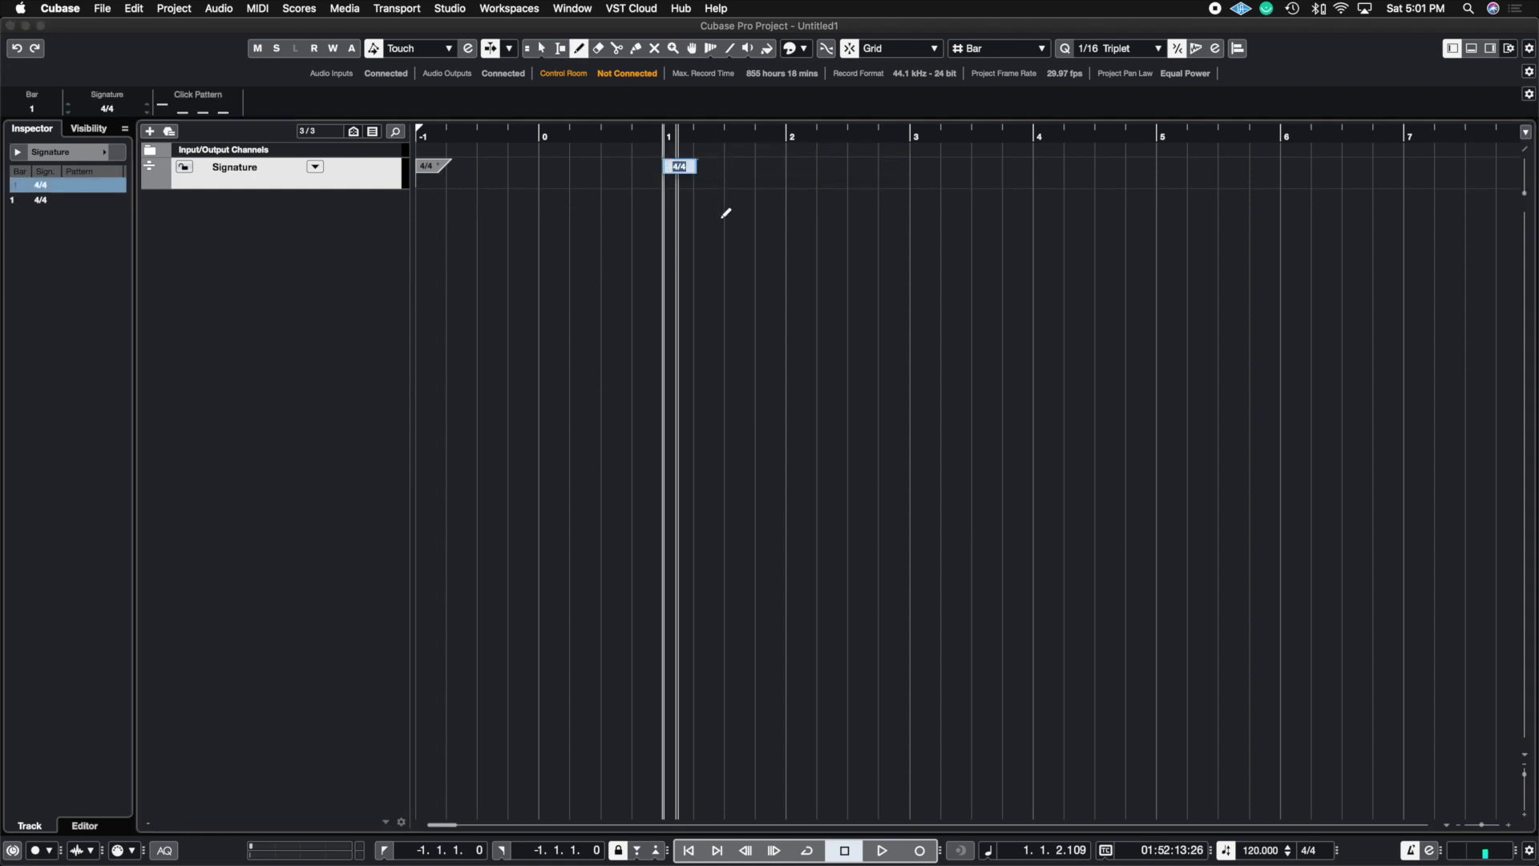
{"action": "type", "text": "3/4"}
{"action": "key", "text": "Return"}
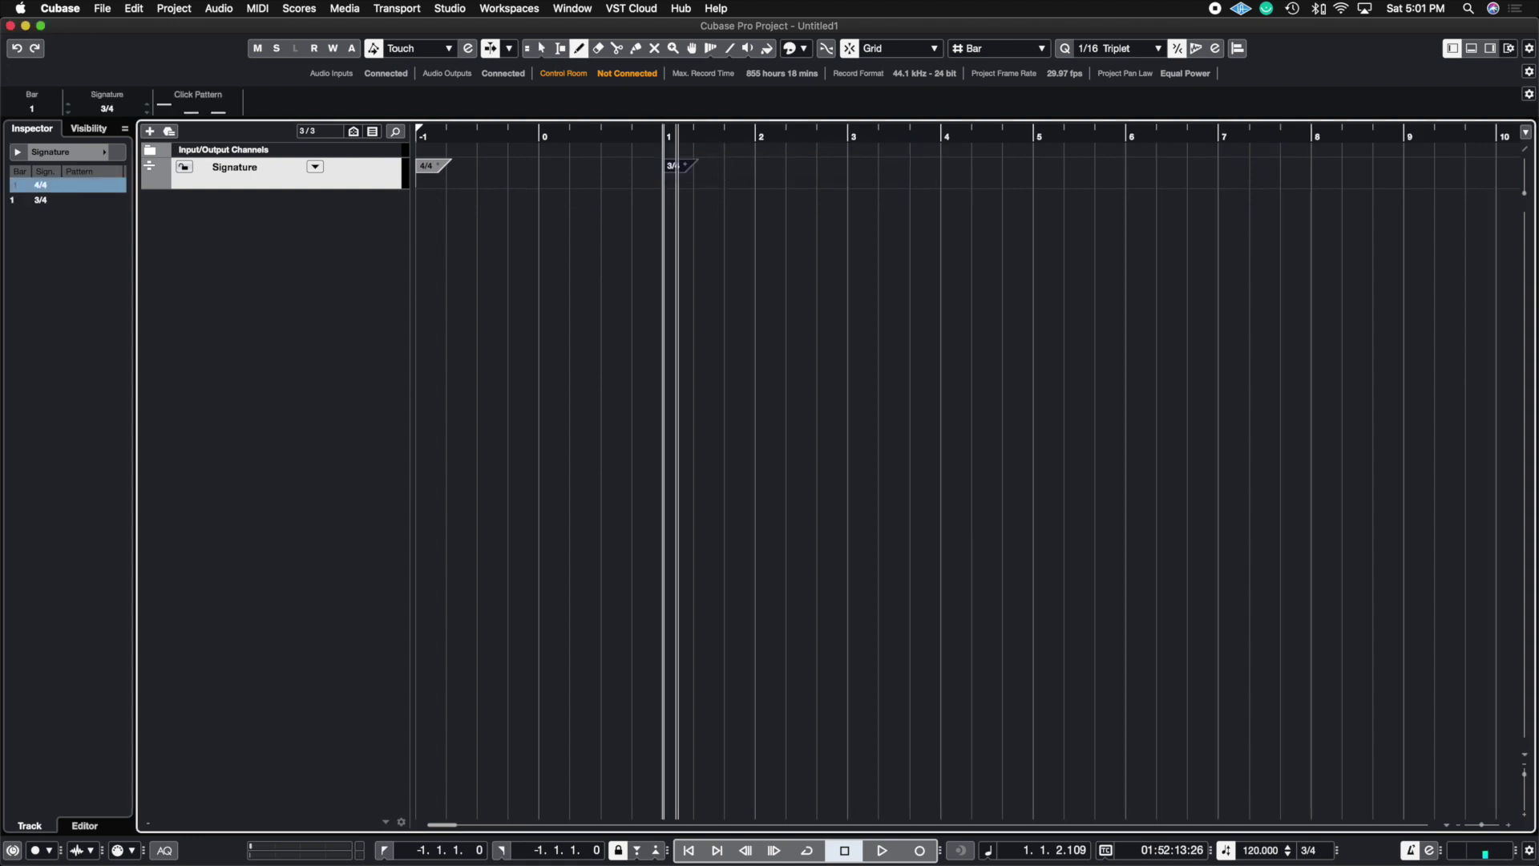
{"action": "left_click", "coordinate": [856, 165]}
{"action": "key", "text": "Return"}
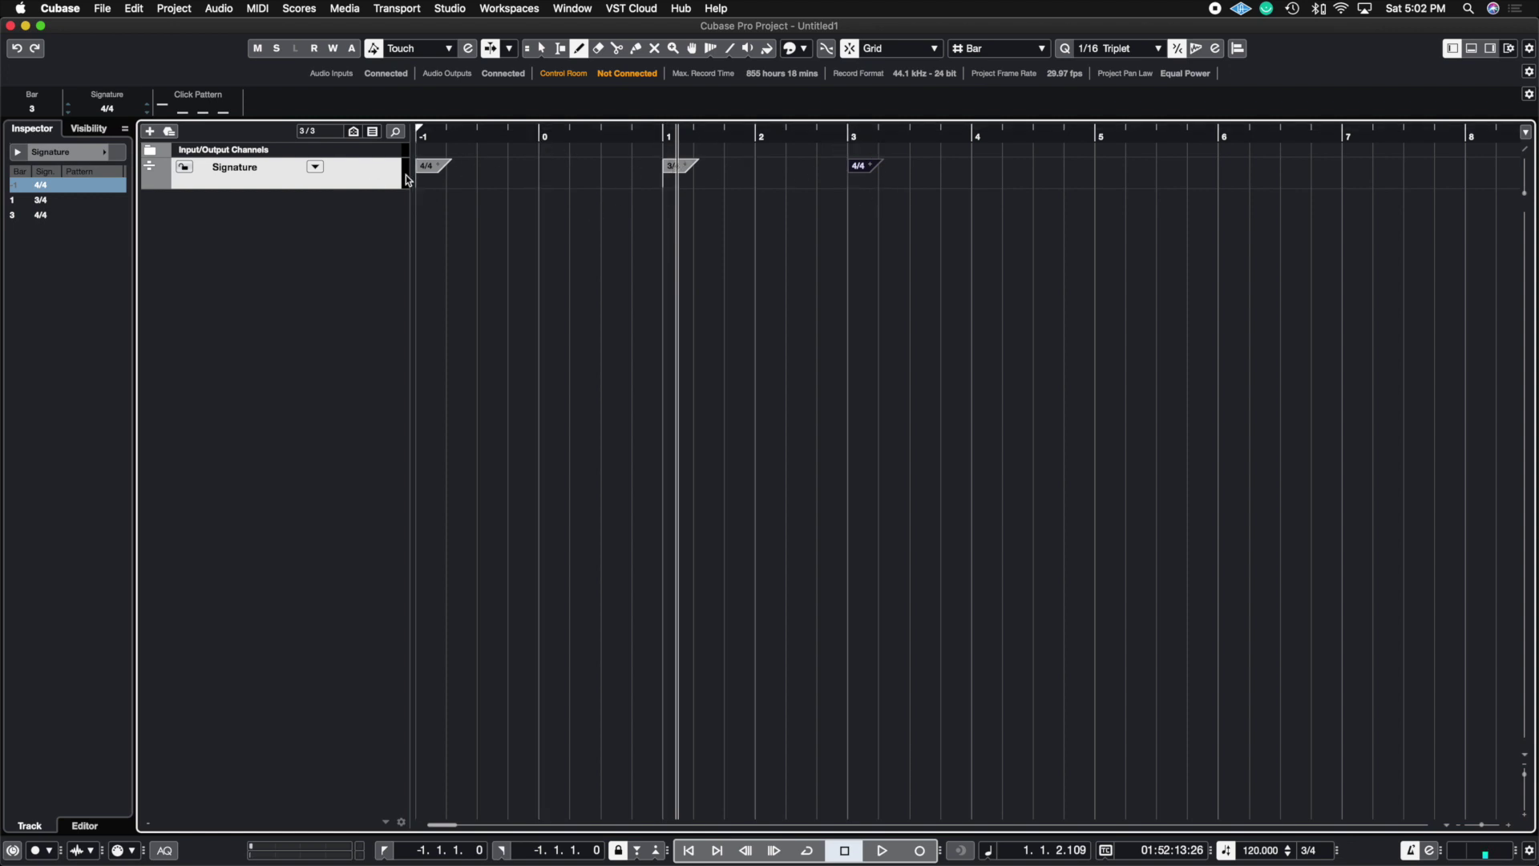
{"action": "right_click", "coordinate": [502, 239]}
{"action": "left_click", "coordinate": [490, 239]}
Set the locators from bar -1 to 6, render the audio click between them, and enlarge the Audio Click track.
{"action": "left_click", "coordinate": [316, 169]}
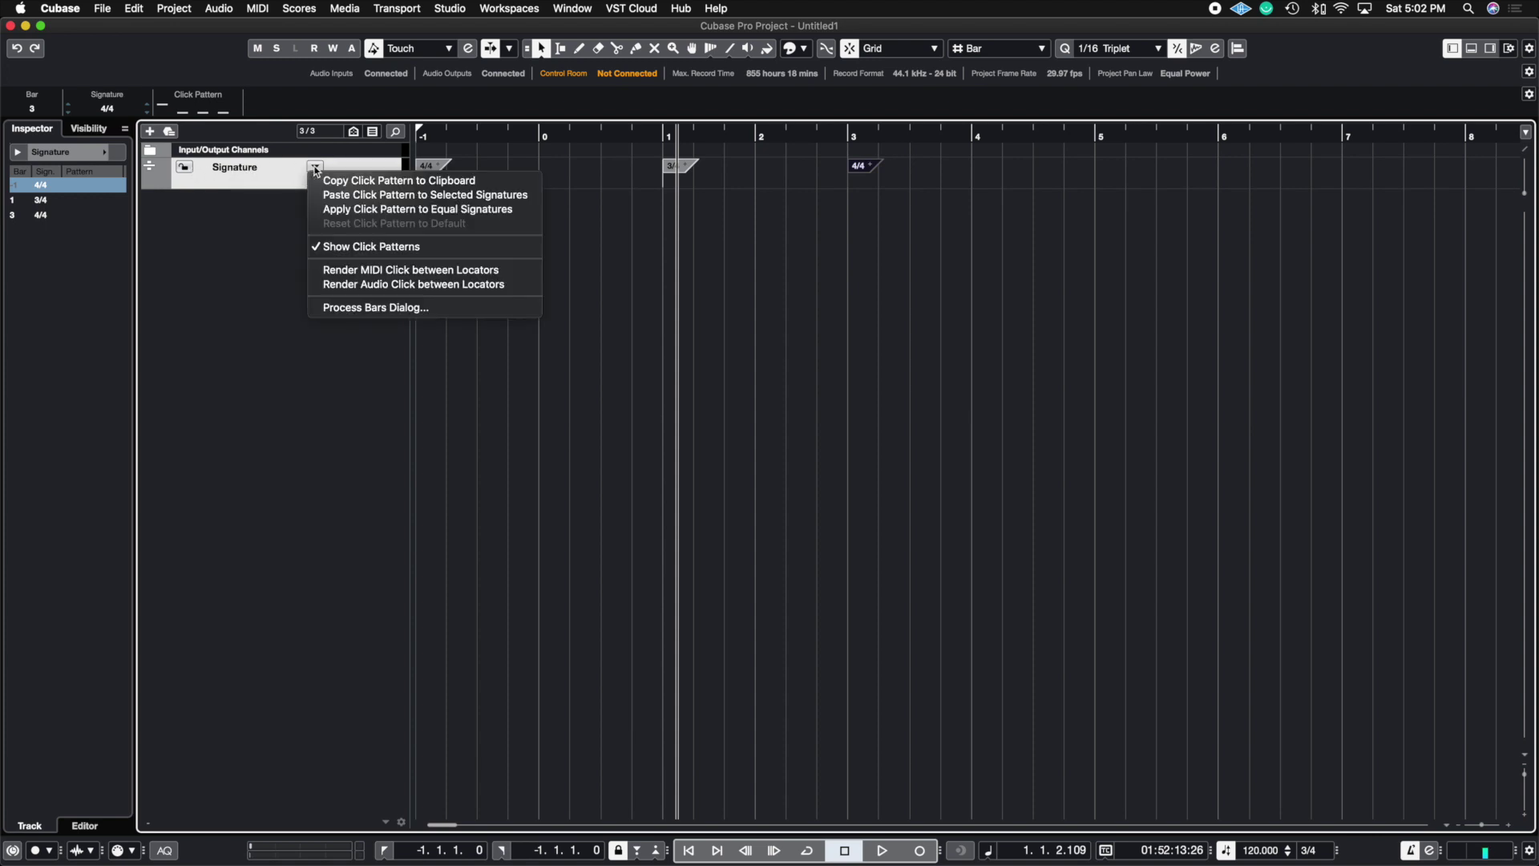
{"action": "left_click", "coordinate": [471, 291]}
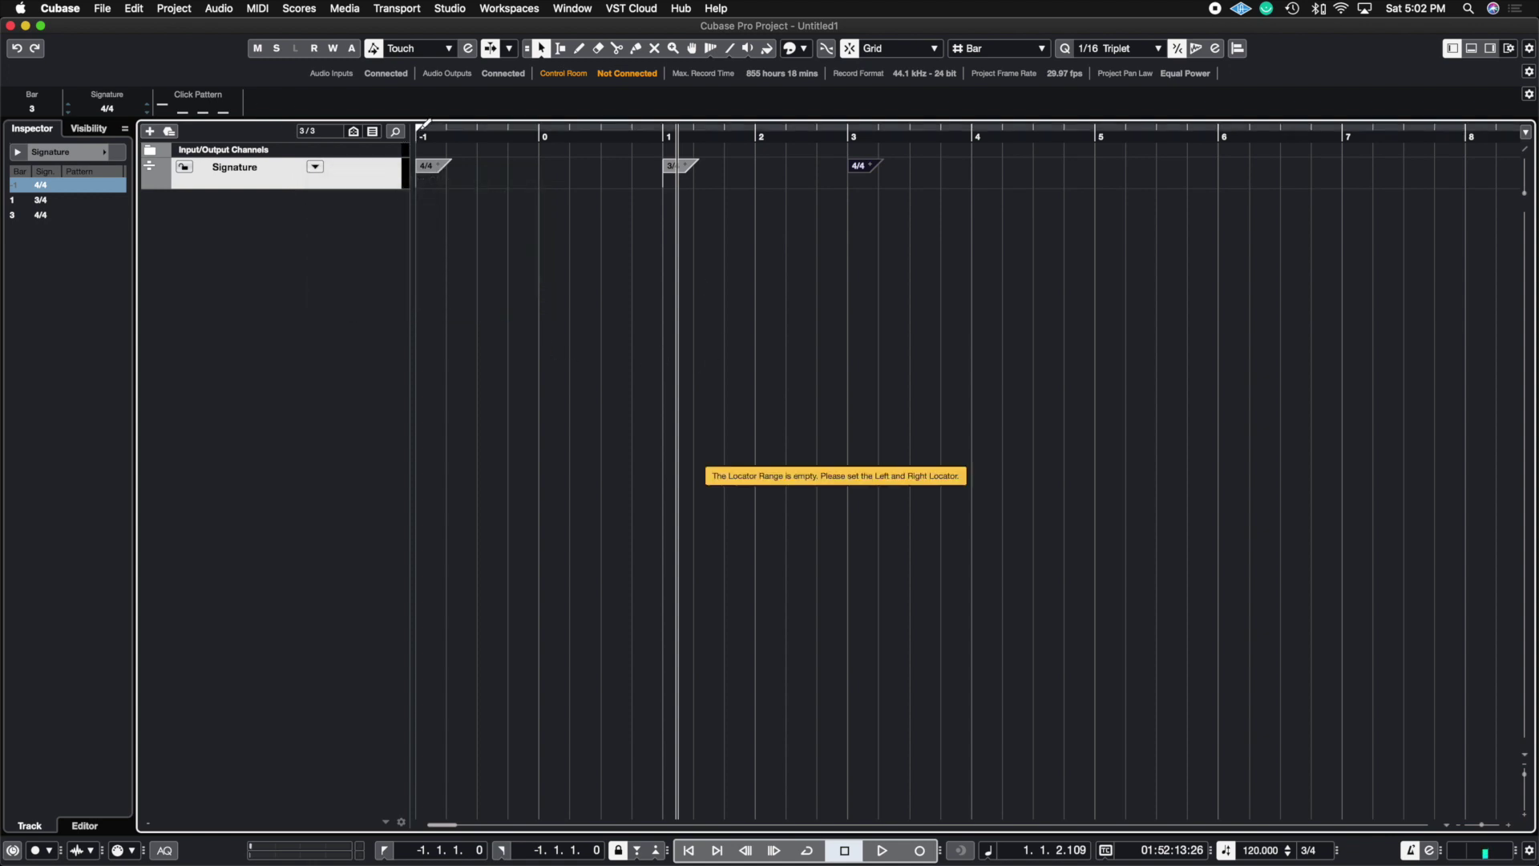
{"action": "left_click_drag", "start_coordinate": [423, 124], "coordinate": [1231, 184]}
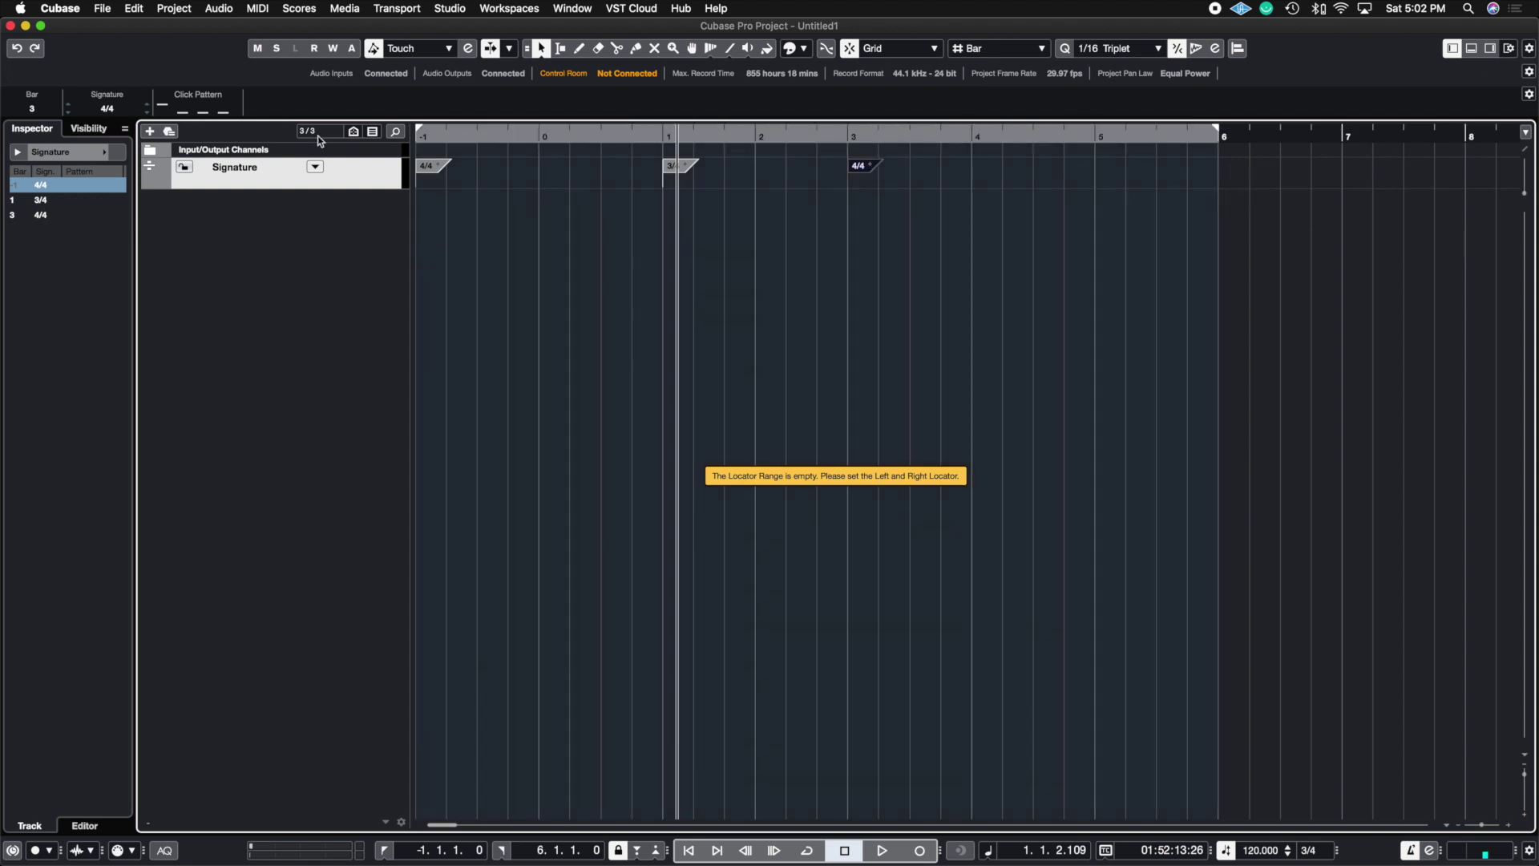
{"action": "left_click", "coordinate": [315, 167]}
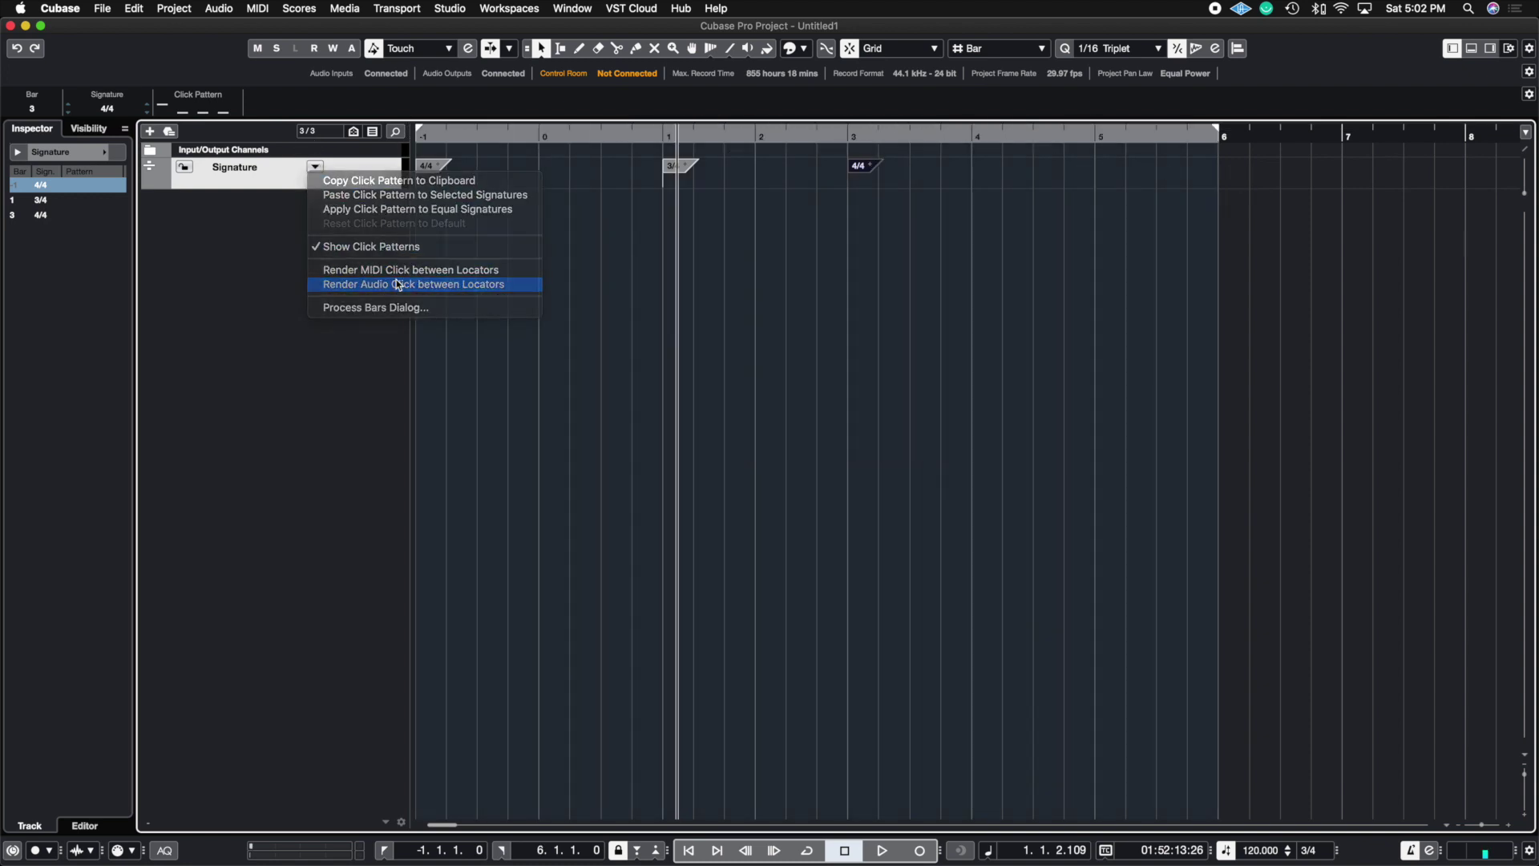
{"action": "left_click", "coordinate": [399, 284]}
{"action": "left_click", "coordinate": [344, 213]}
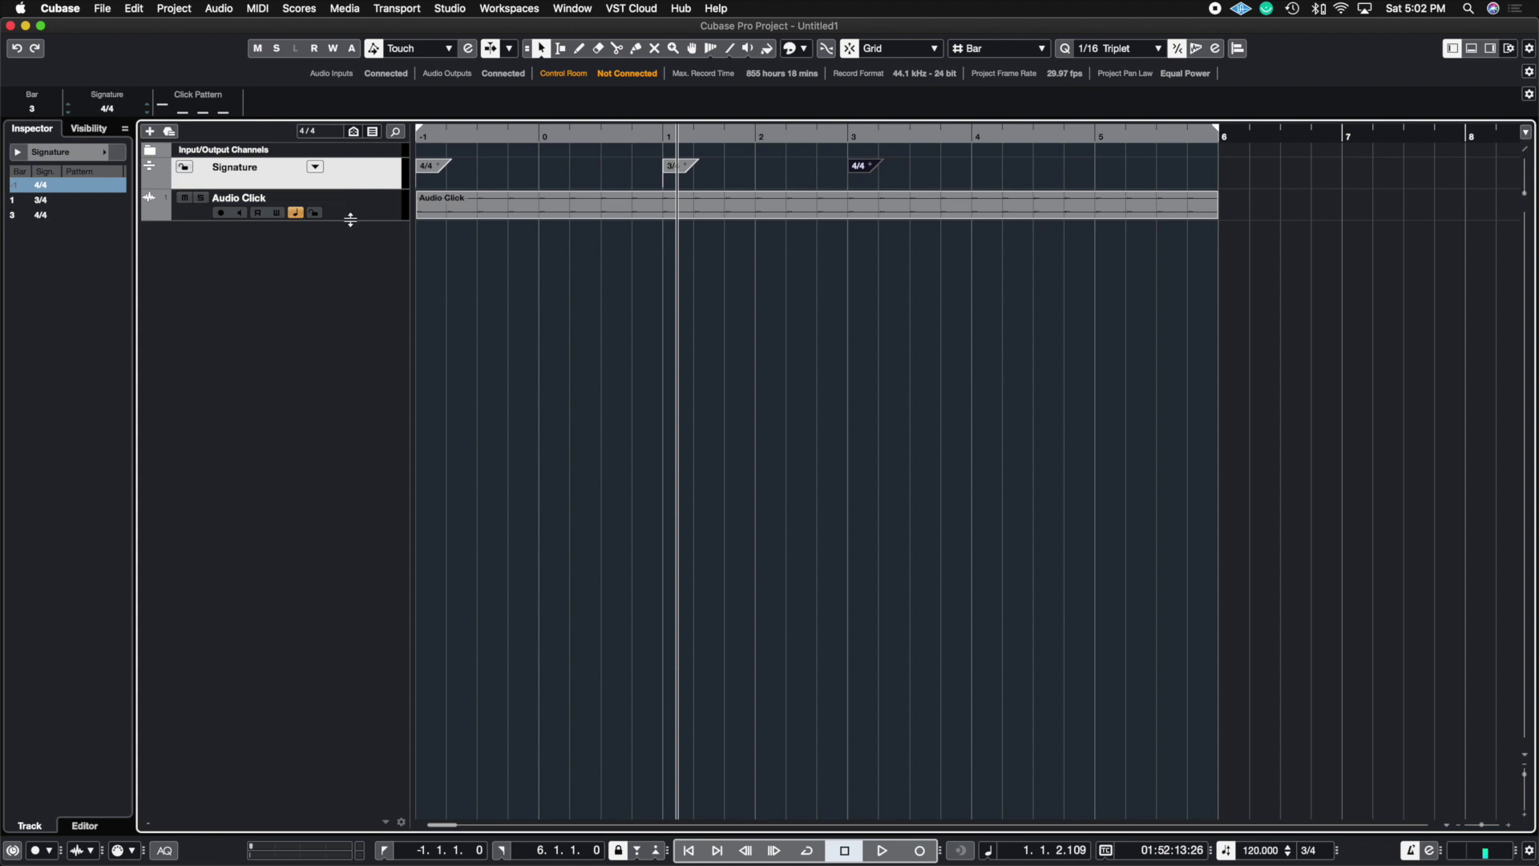
{"action": "left_click_drag", "start_coordinate": [347, 218], "coordinate": [403, 476]}
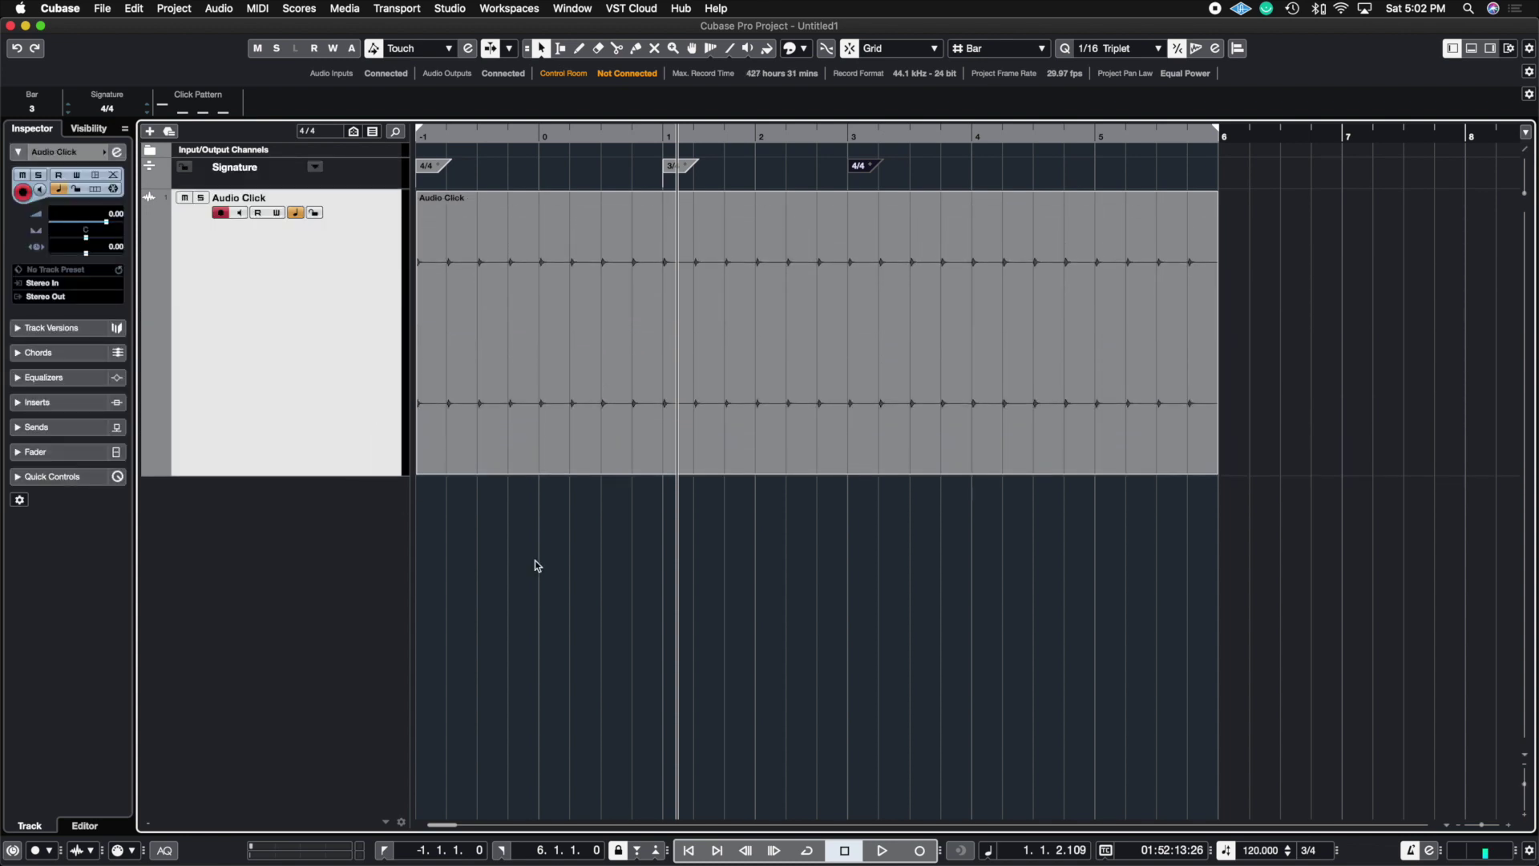
{"action": "left_click", "coordinate": [198, 201]}
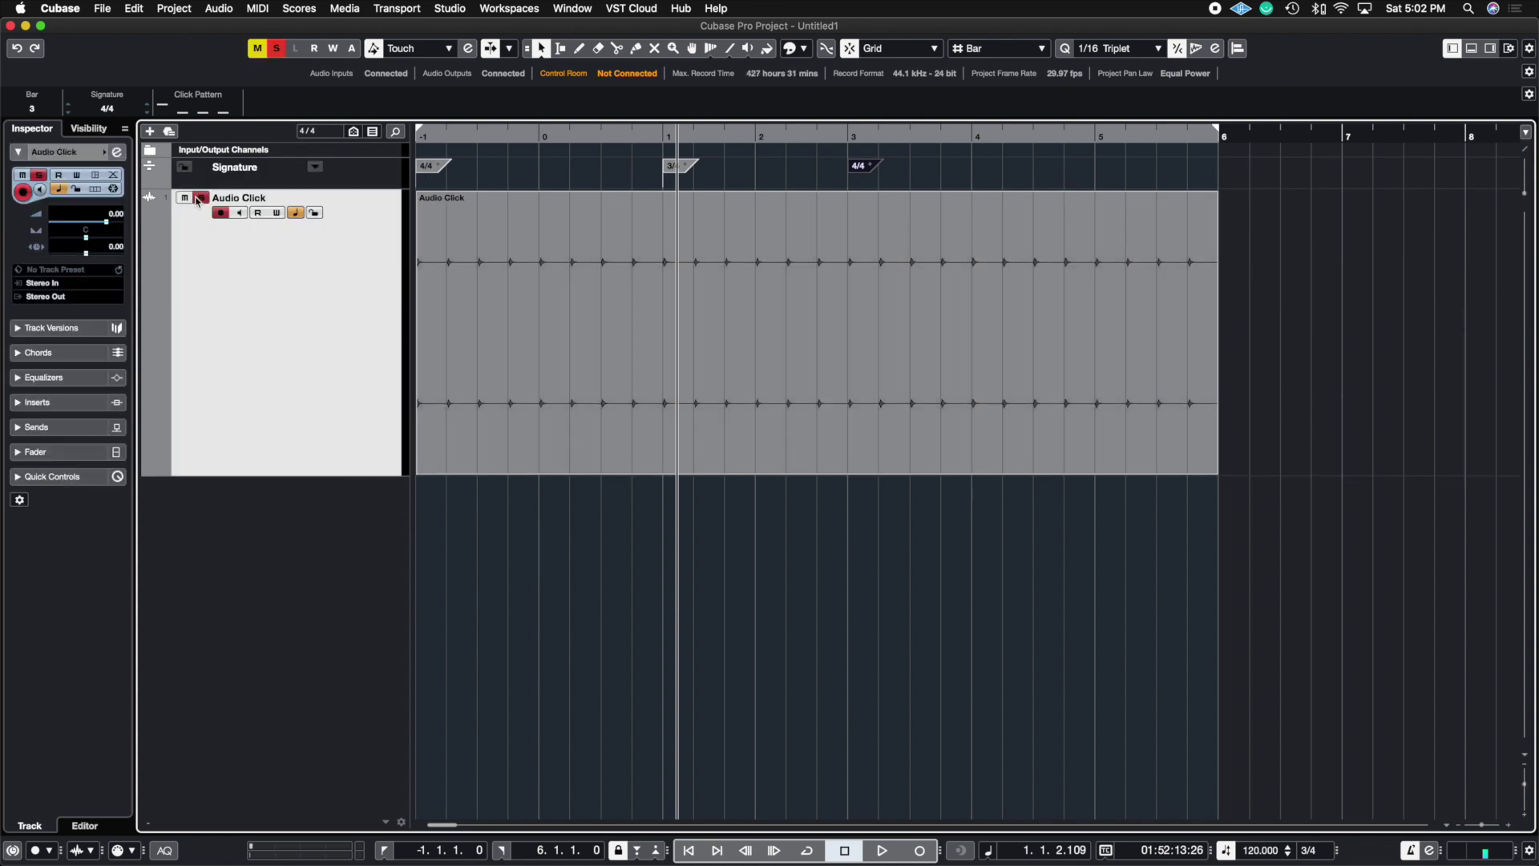
{"action": "left_click", "coordinate": [1410, 851]}
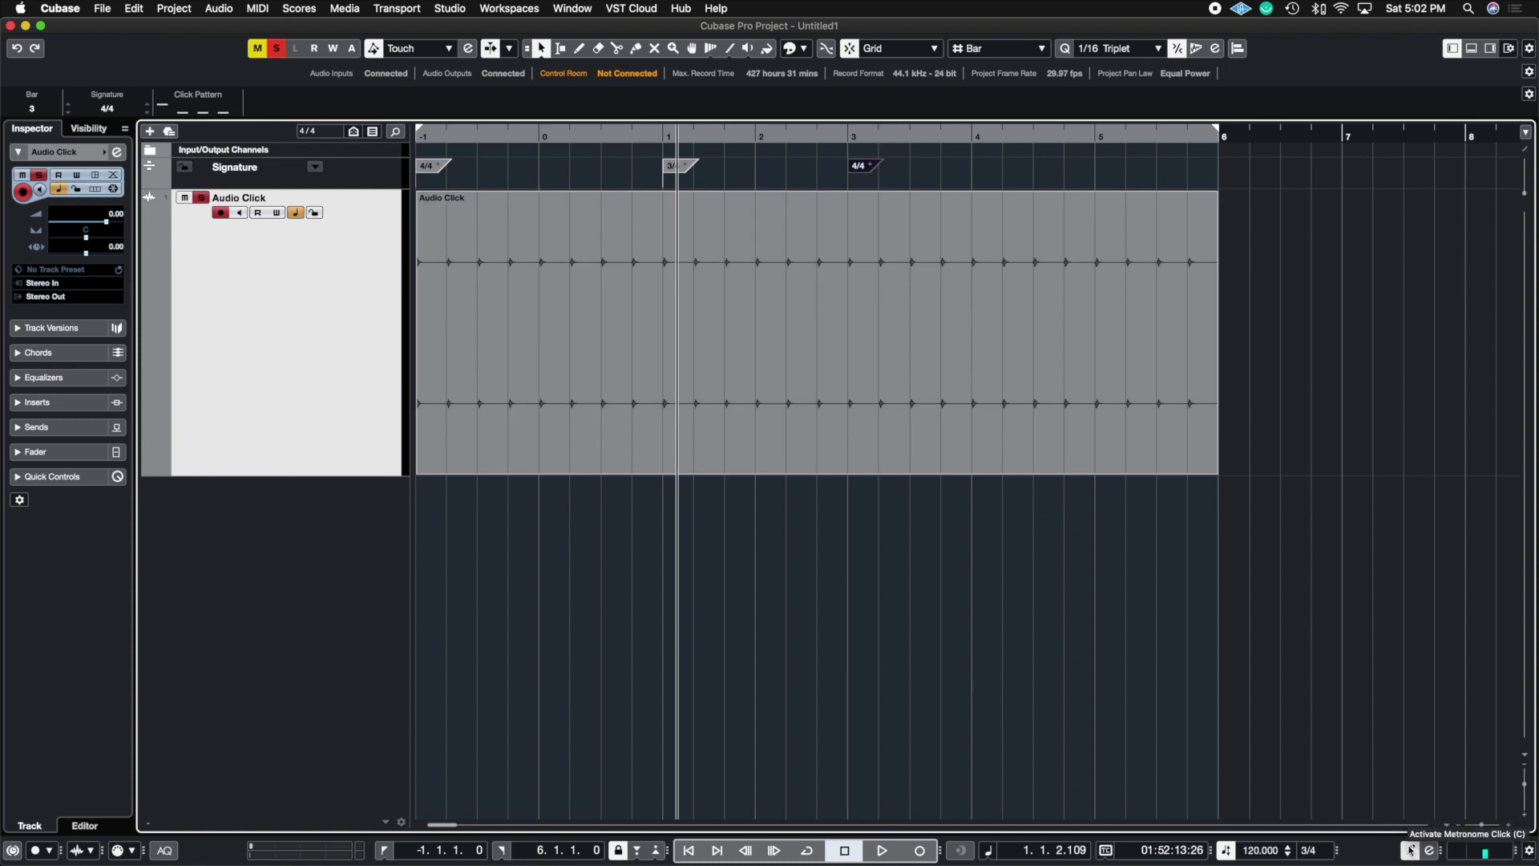
{"action": "left_click", "coordinate": [1409, 851]}
{"action": "left_click", "coordinate": [607, 333]}
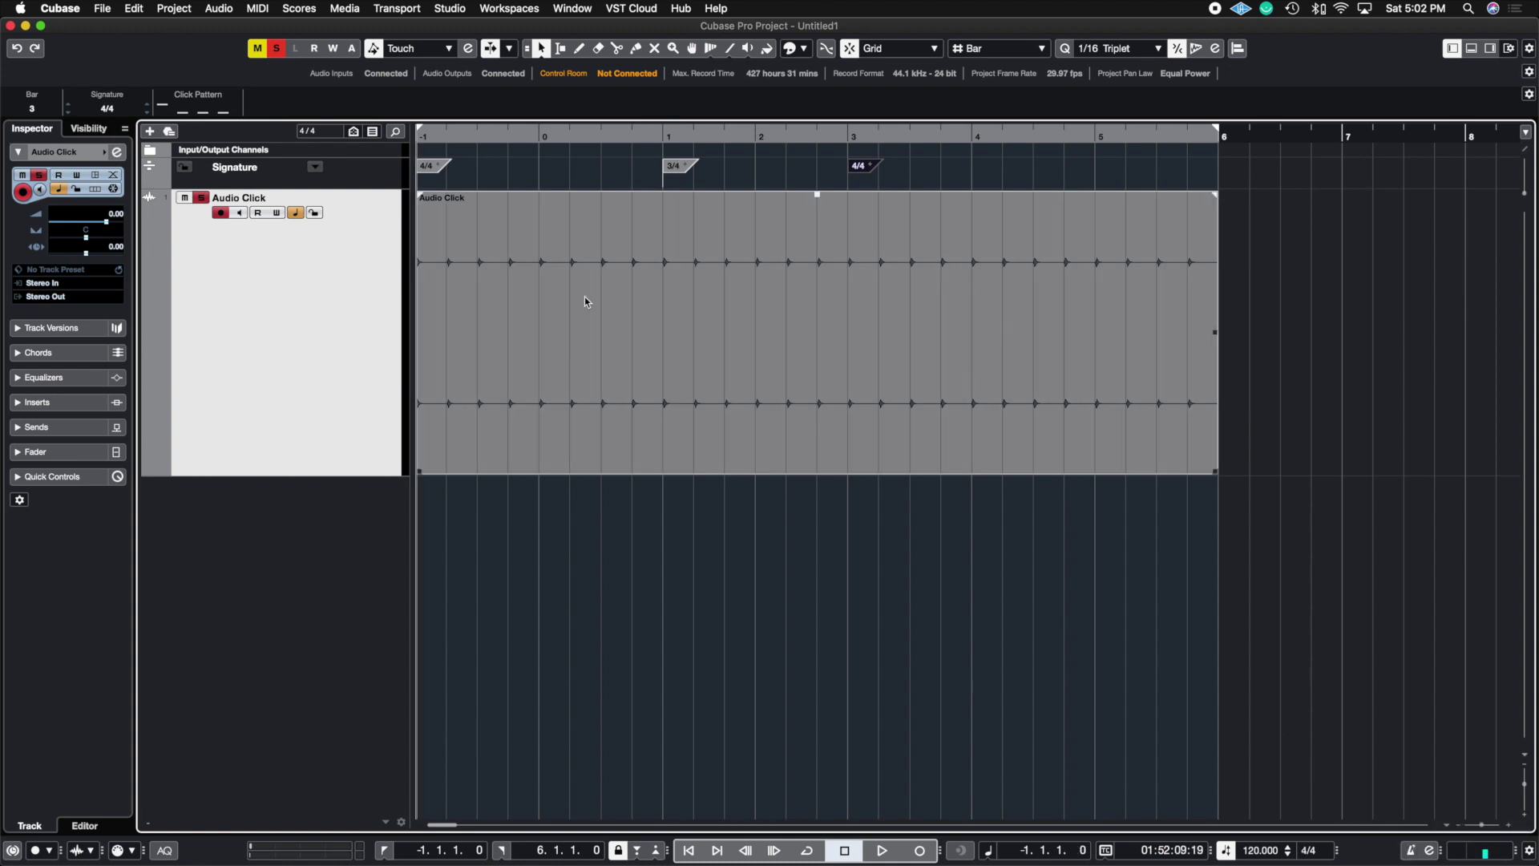
{"action": "left_click", "coordinate": [657, 180]}
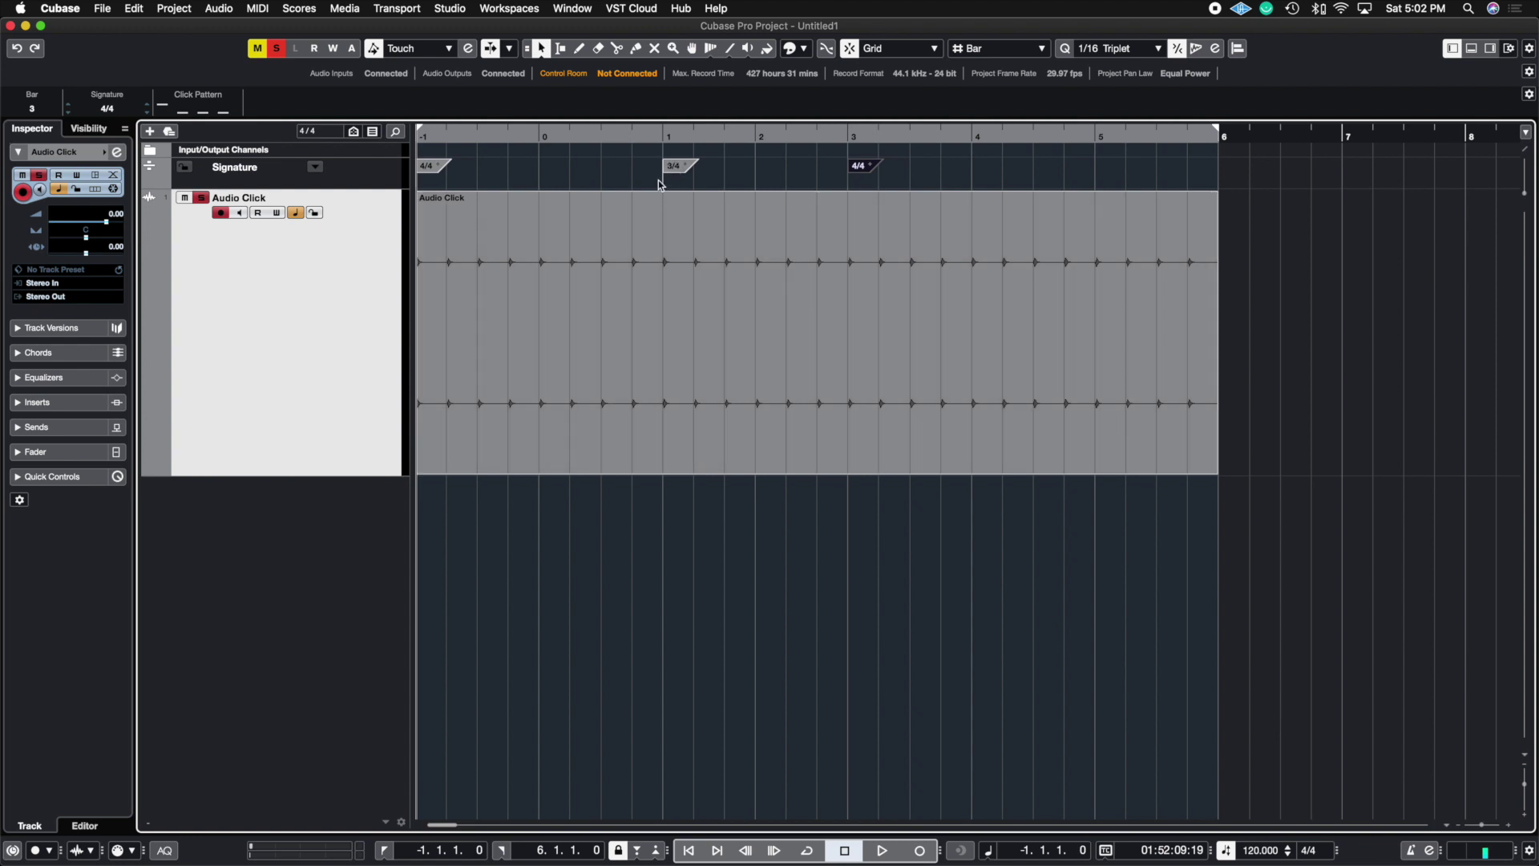
{"action": "left_click", "coordinate": [883, 850]}
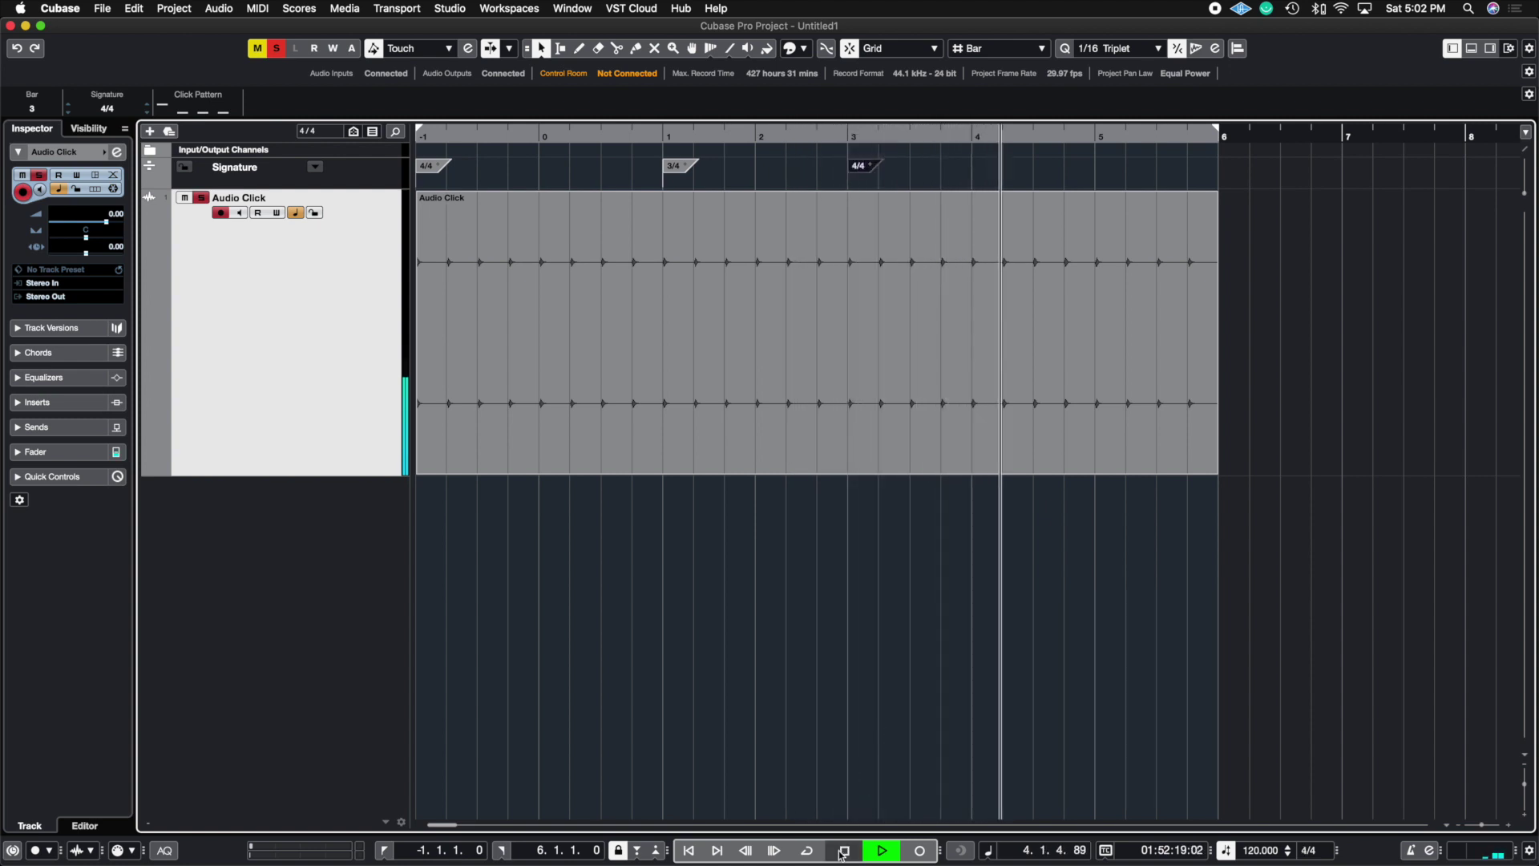
{"action": "key", "text": "space"}
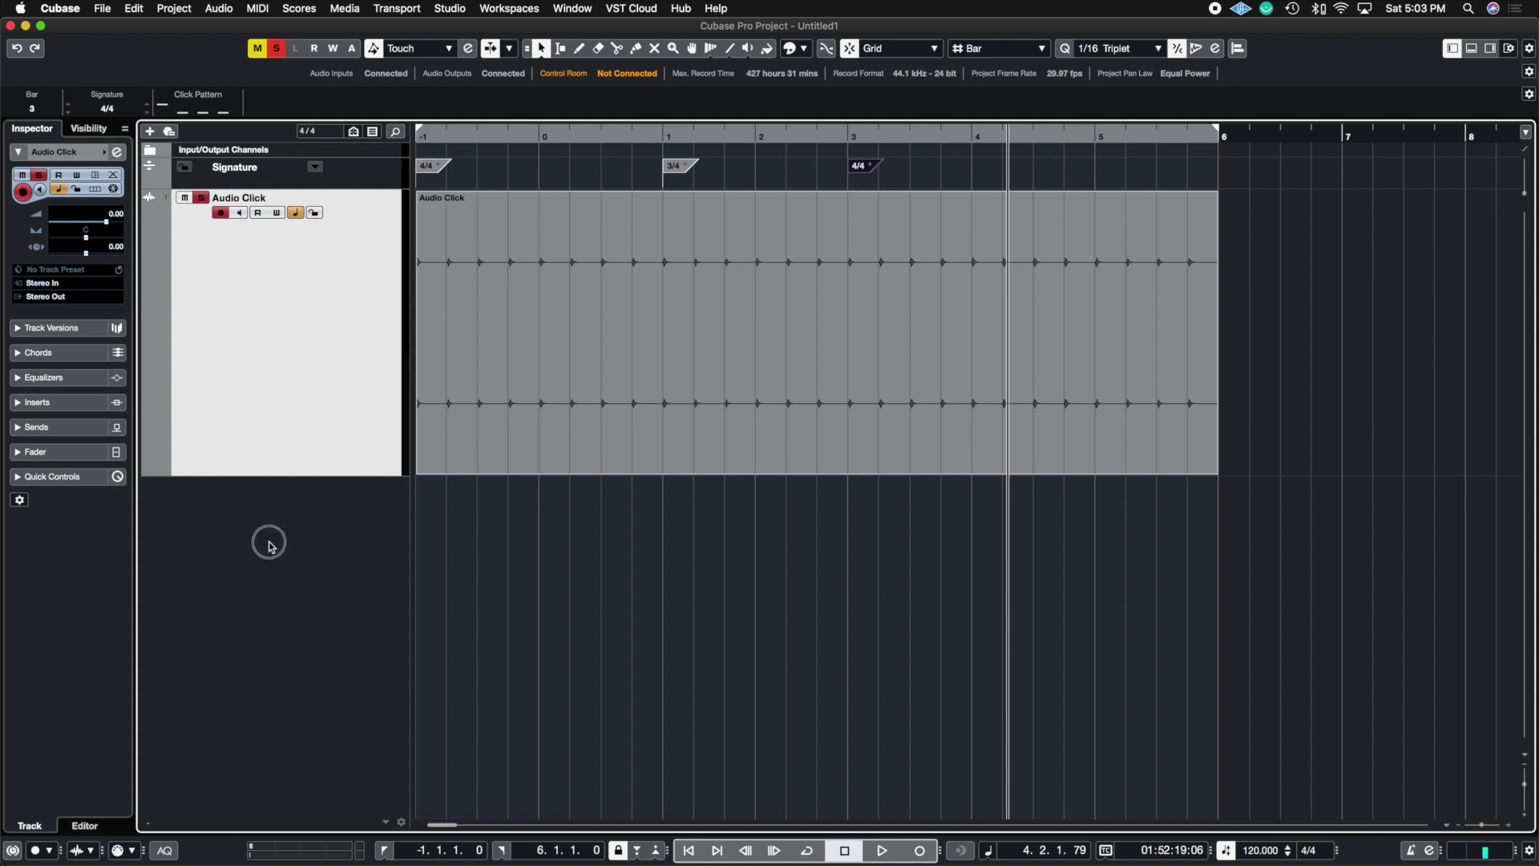
{"action": "left_click", "coordinate": [436, 415]}
{"action": "left_click", "coordinate": [393, 459]}
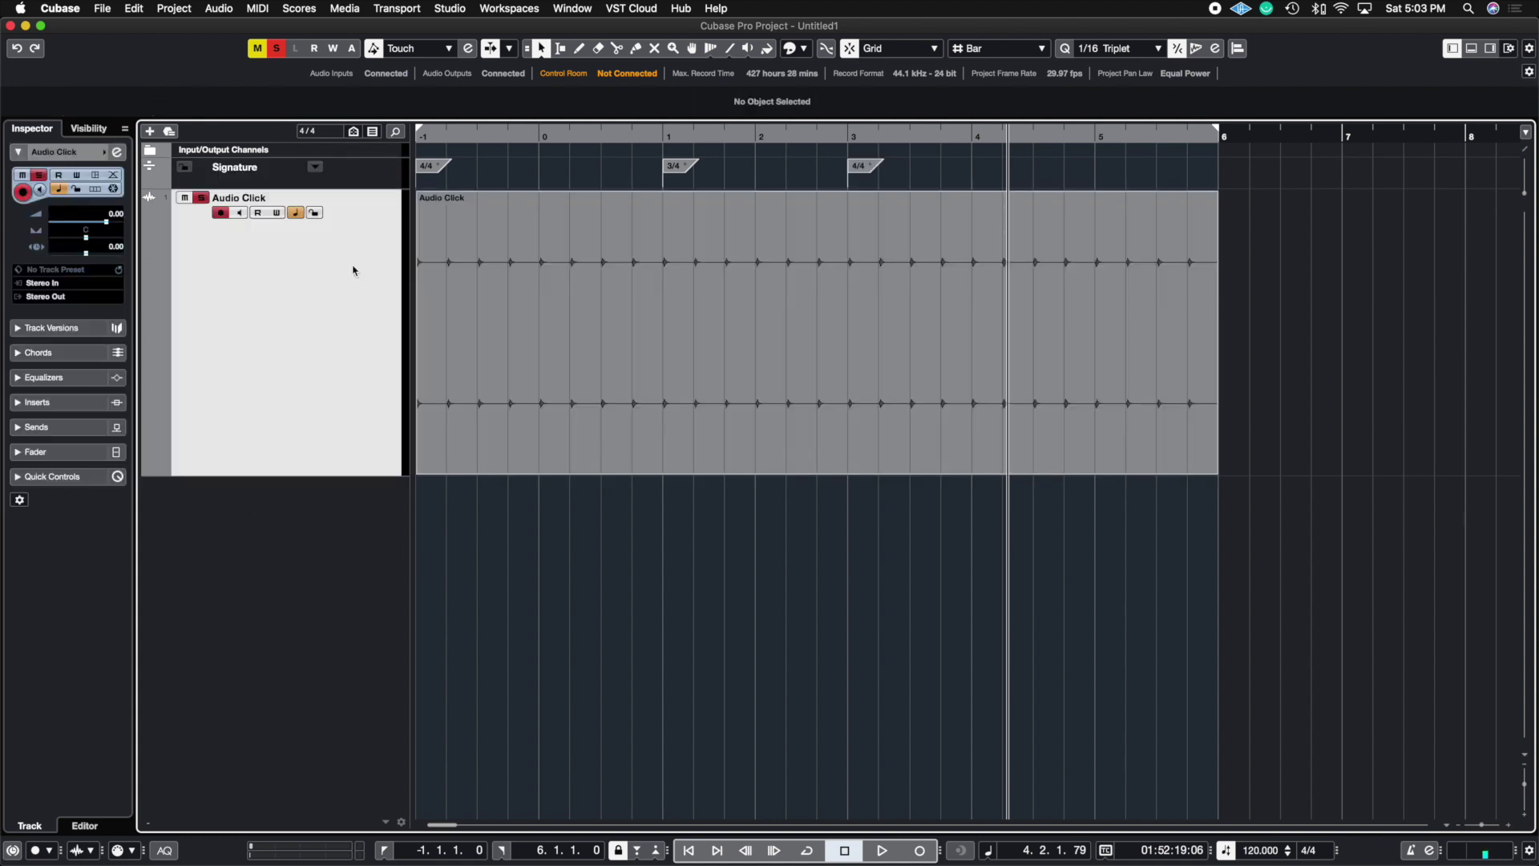
Convert the stereo Audio Click track to mono tracks with Multi-Channel to Mono.
{"action": "left_click", "coordinate": [174, 8]}
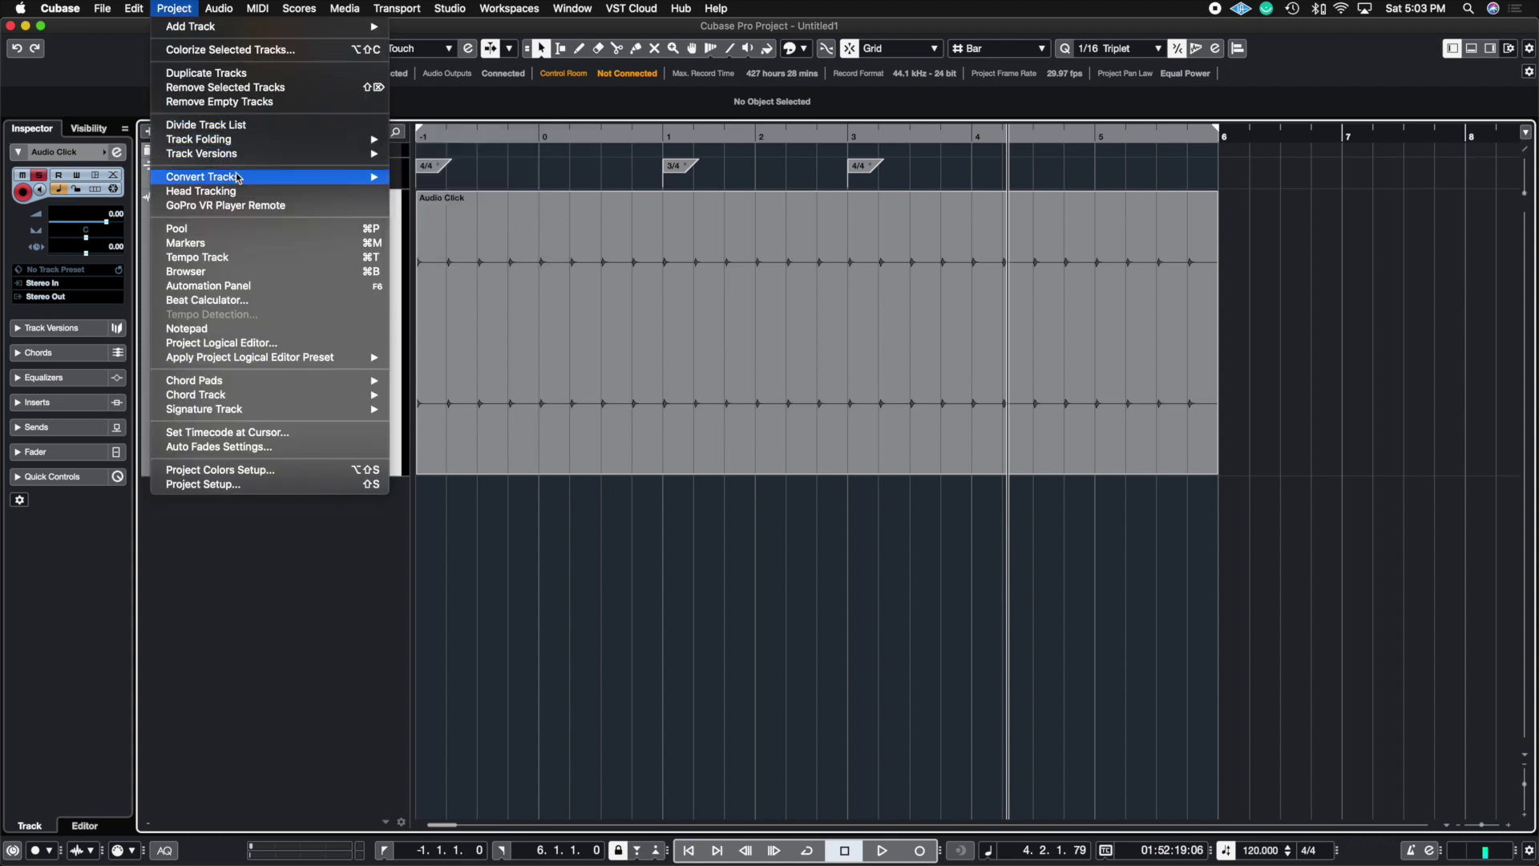
{"action": "mouse_move", "coordinate": [237, 178]}
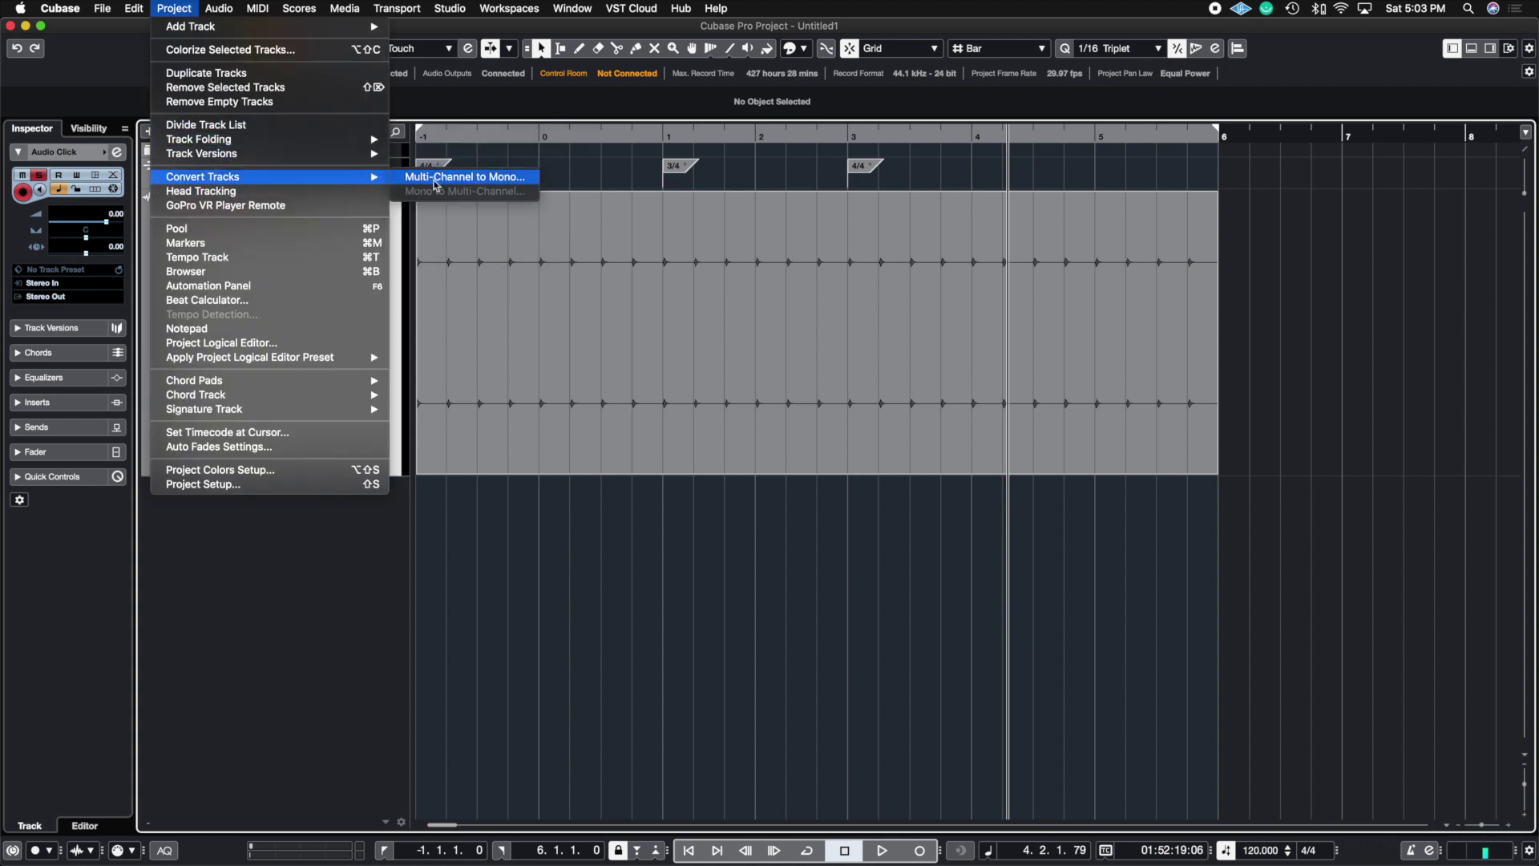
{"action": "left_click", "coordinate": [480, 178]}
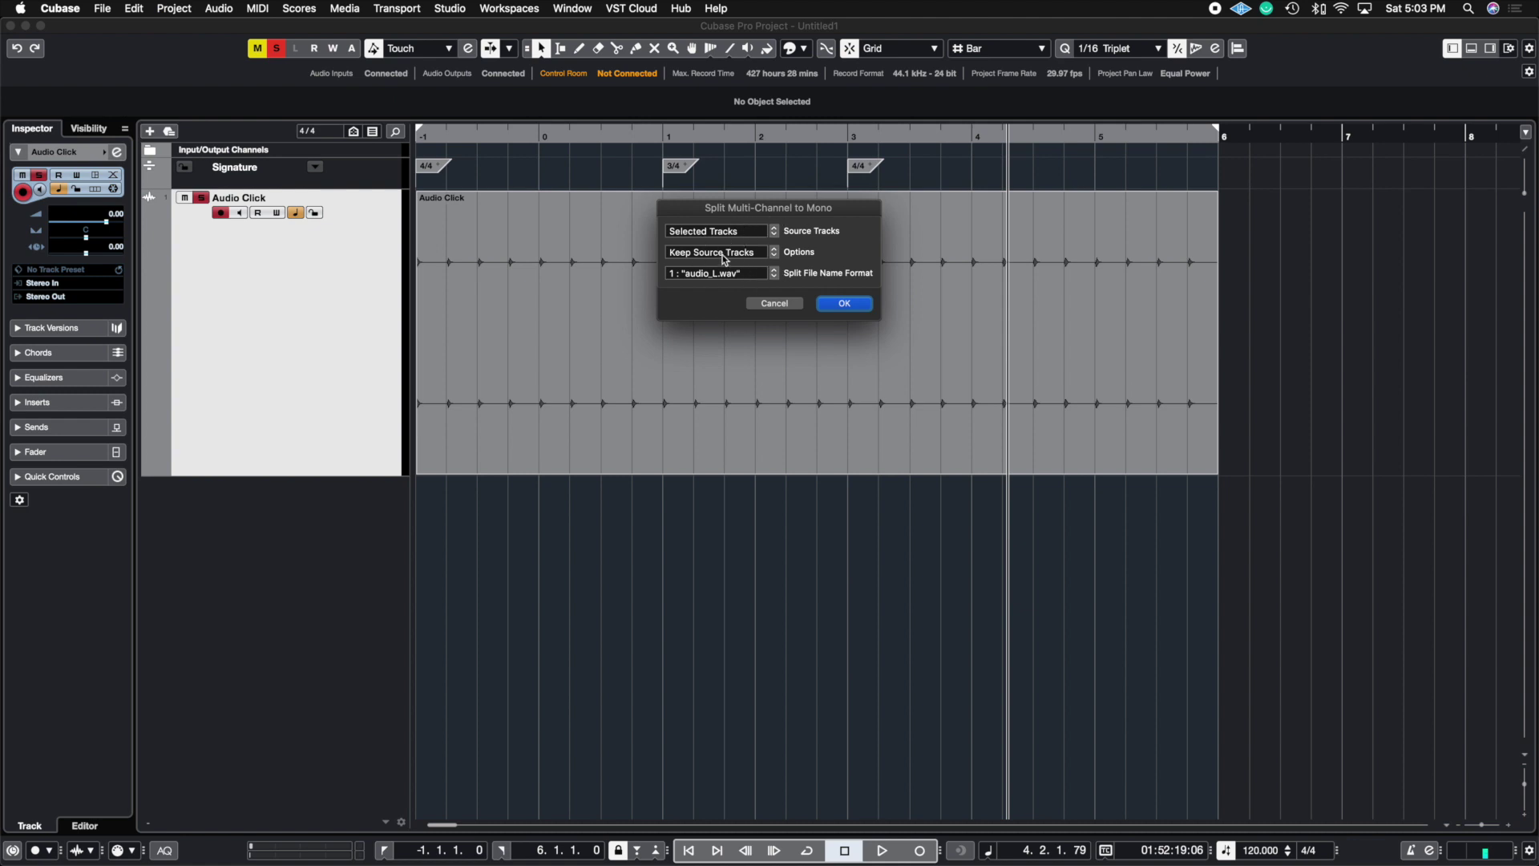
{"action": "left_click", "coordinate": [836, 308]}
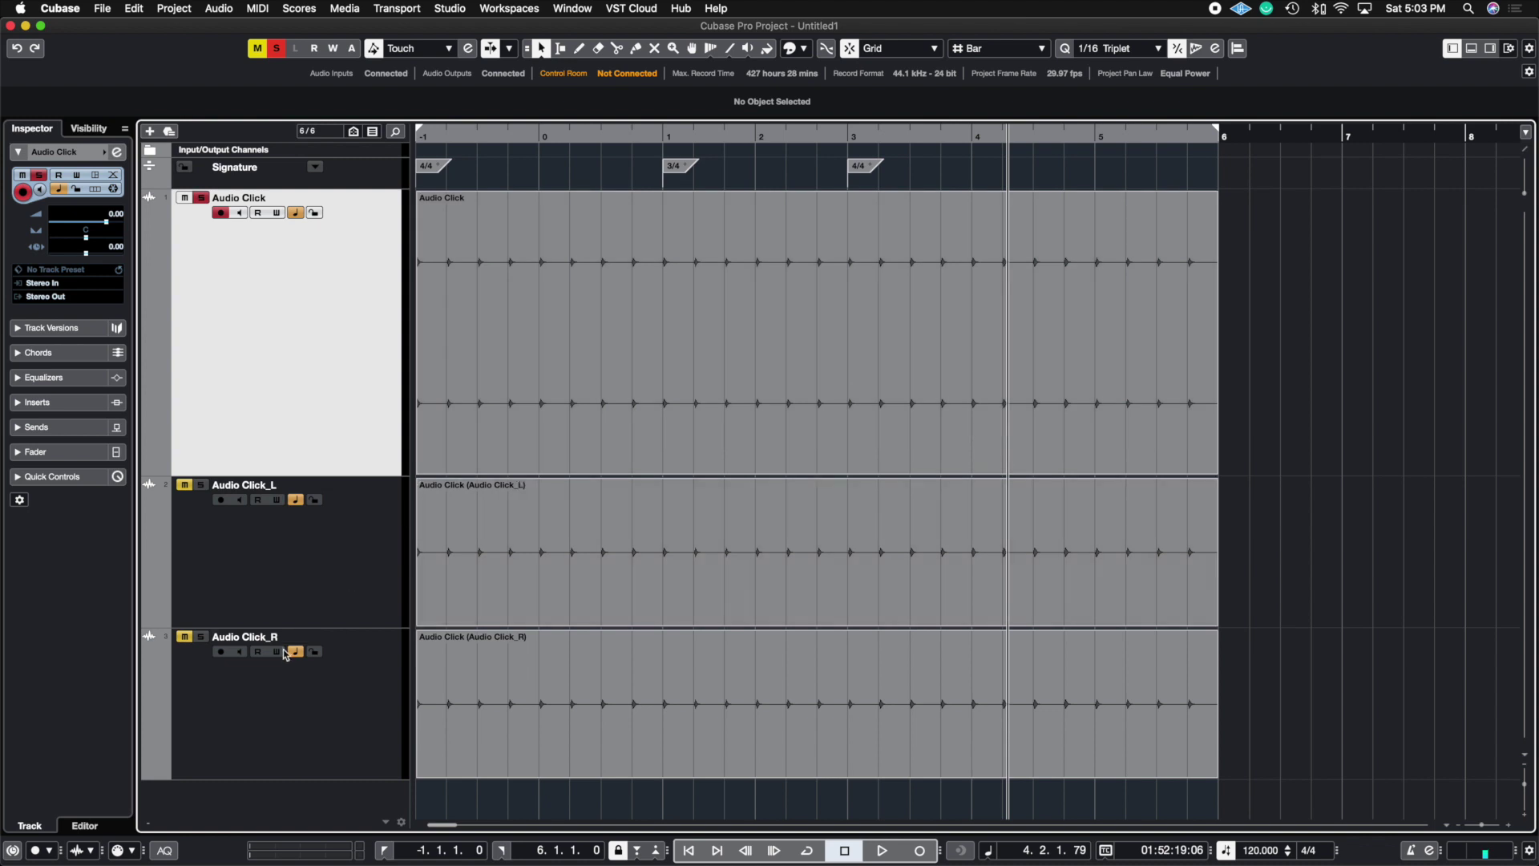
Remove the Audio Click_R track, keeping Audio Click_L.
{"action": "left_click", "coordinate": [379, 563]}
{"action": "left_click", "coordinate": [369, 630]}
{"action": "left_click", "coordinate": [369, 611]}
{"action": "left_click", "coordinate": [365, 682]}
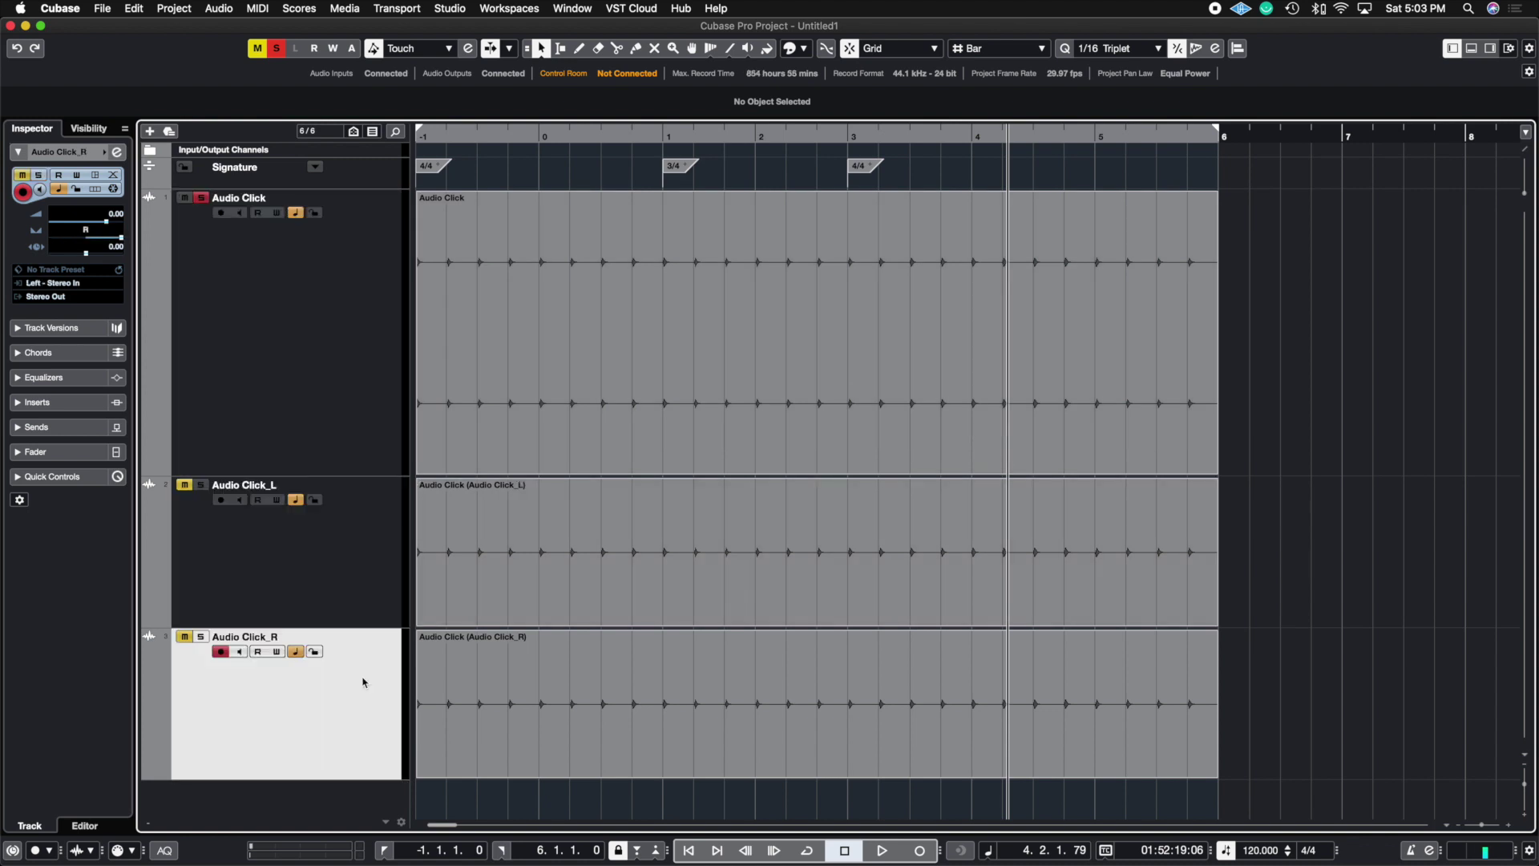
{"action": "right_click", "coordinate": [353, 709]}
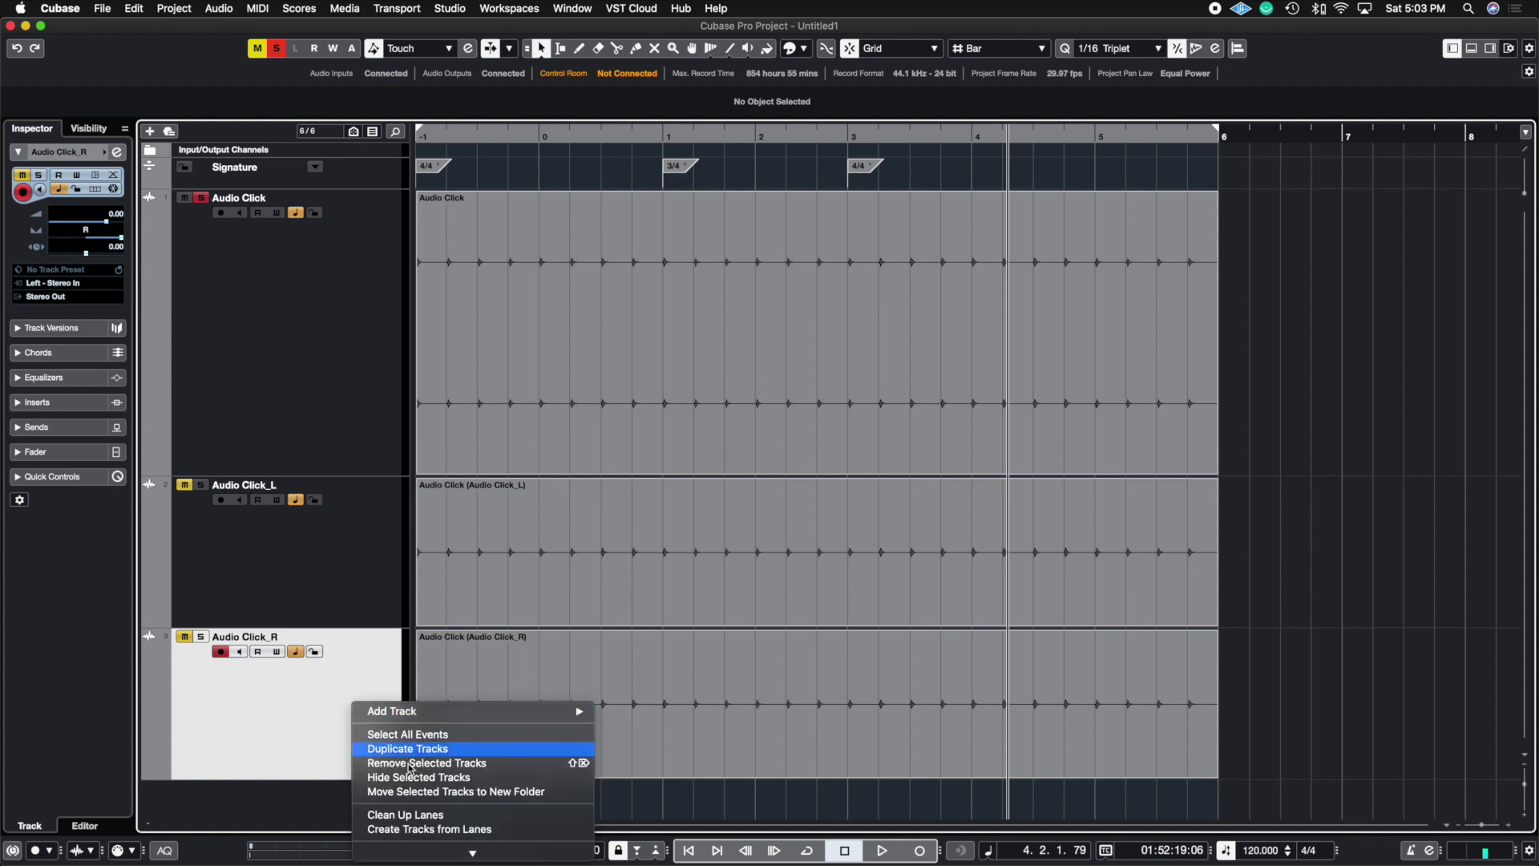
{"action": "left_click", "coordinate": [376, 760]}
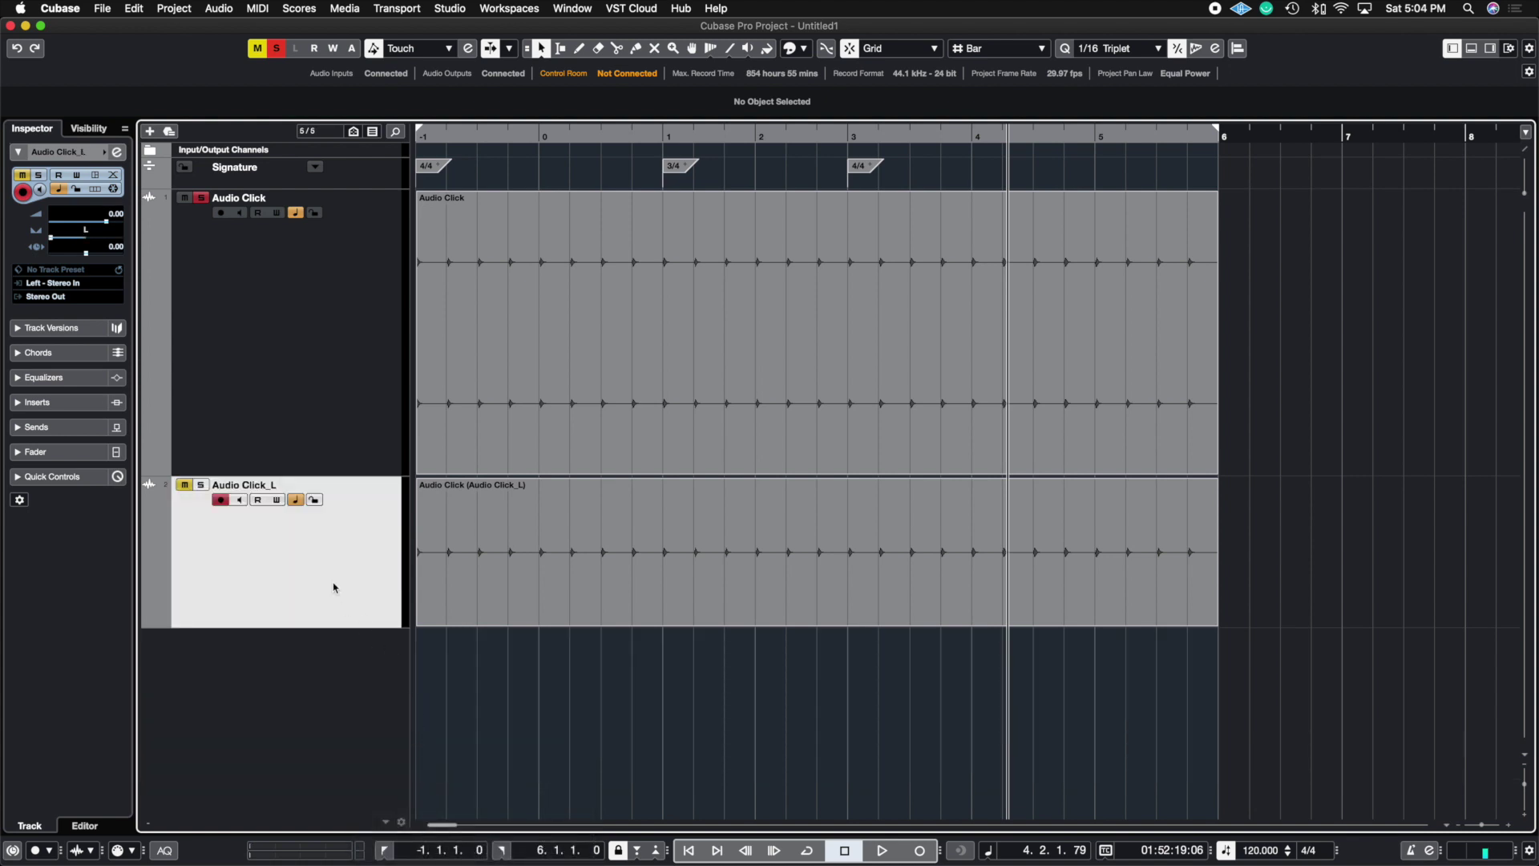
Mute Audio Click, solo Audio Click_L, and set Audio Mixdown to Multiple with Audio Click_L instead of Stereo Out.
{"action": "left_click", "coordinate": [186, 198]}
{"action": "left_click", "coordinate": [102, 8]}
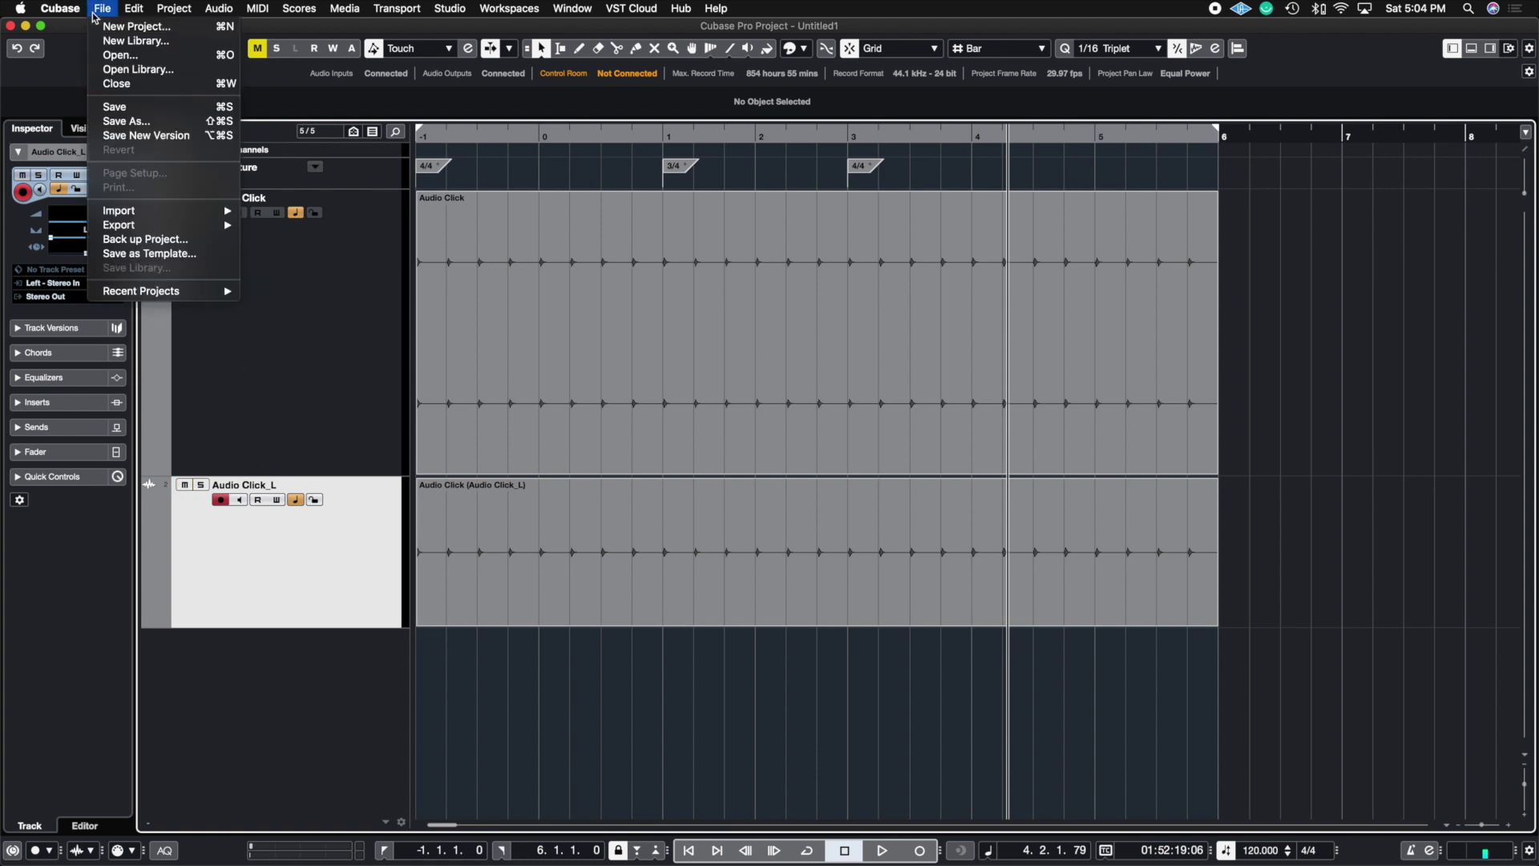
{"action": "mouse_move", "coordinate": [205, 229]}
{"action": "left_click", "coordinate": [253, 226]}
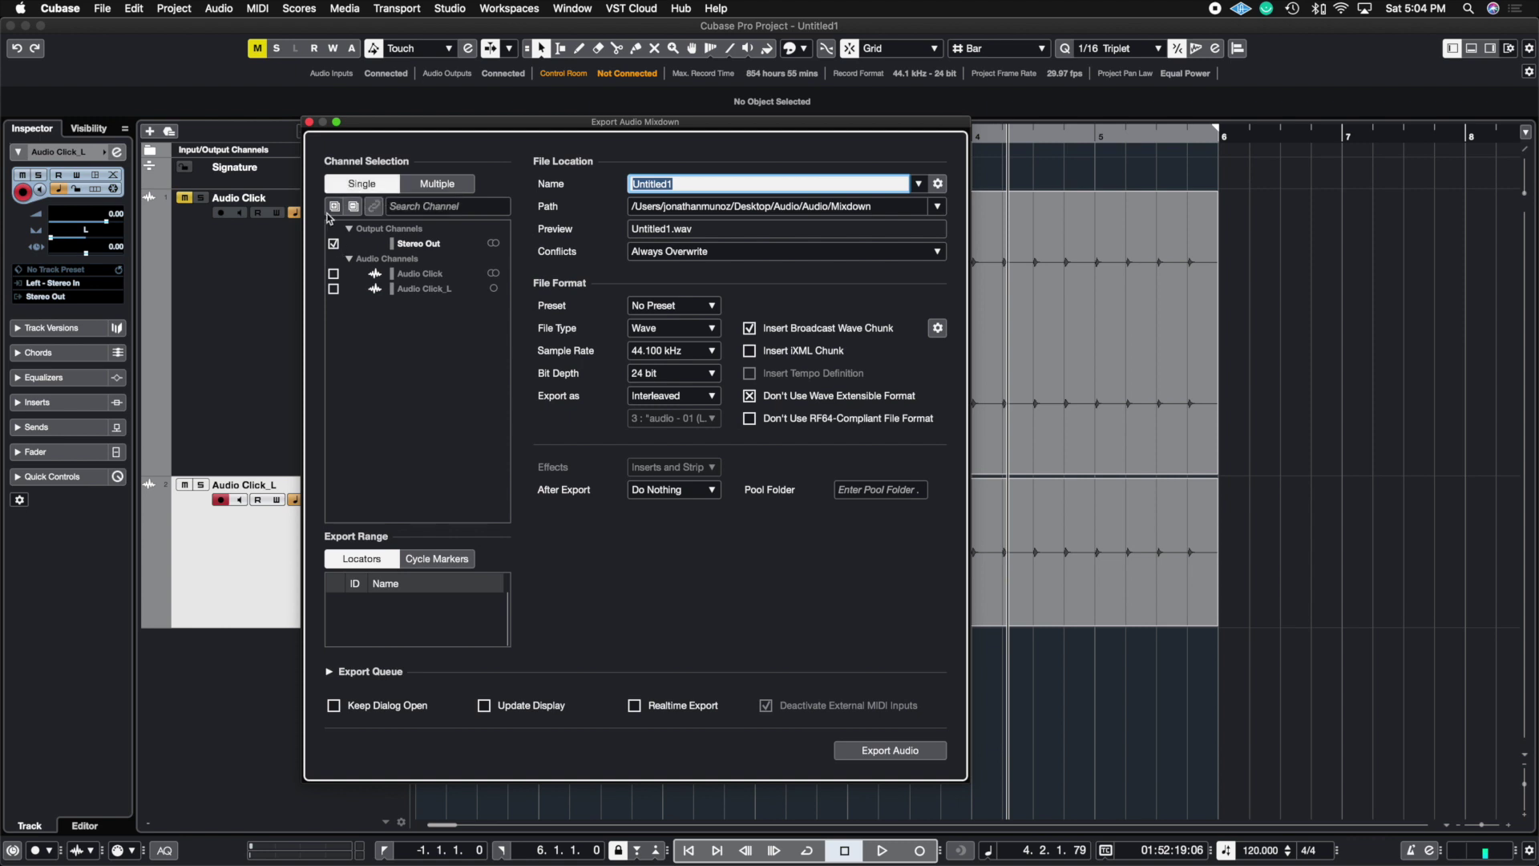
{"action": "left_click", "coordinate": [201, 485]}
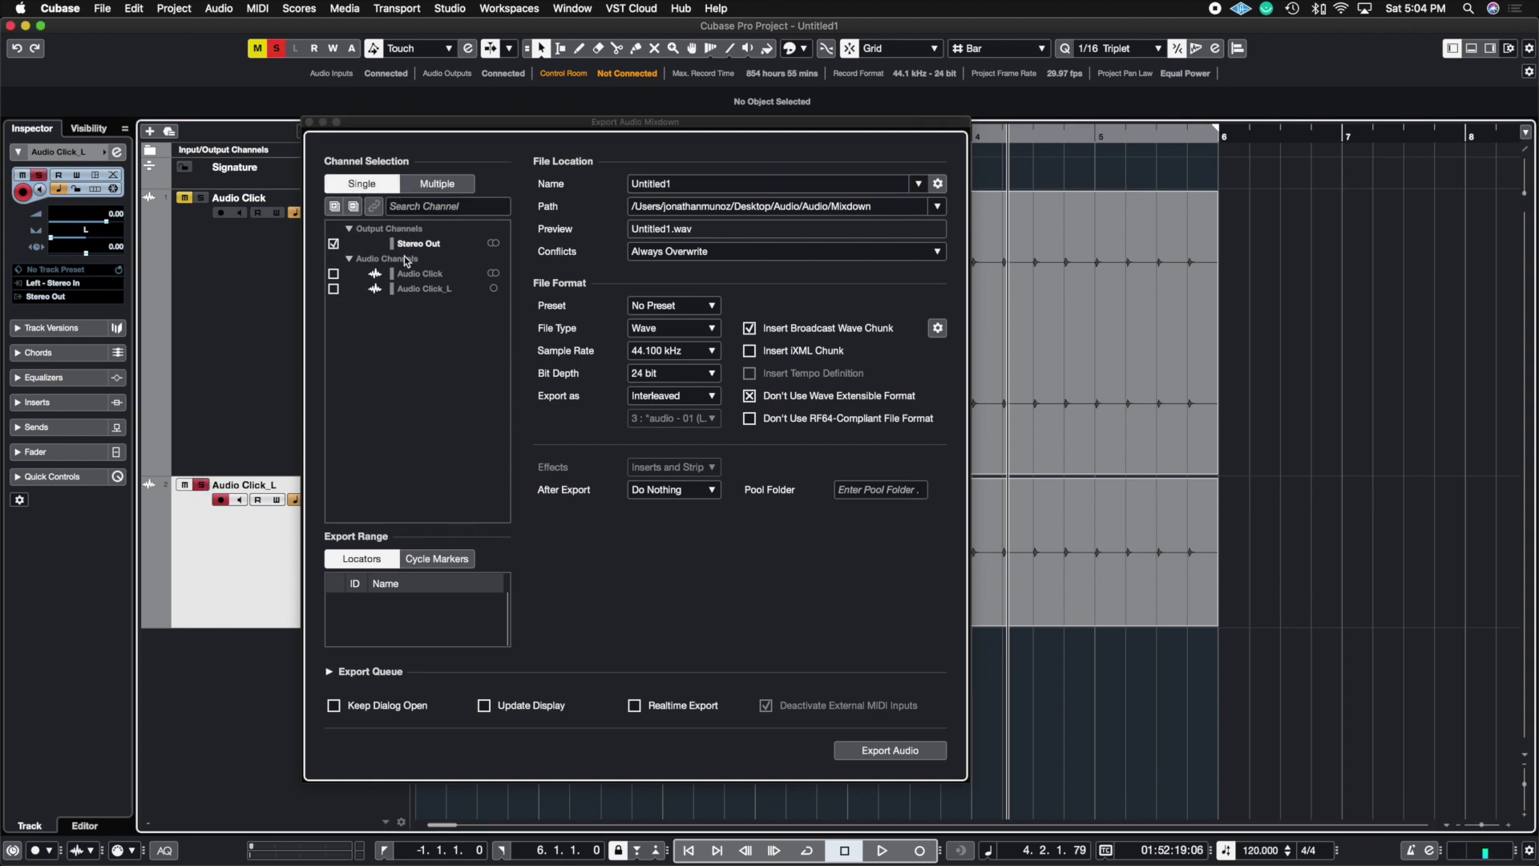
{"action": "left_click", "coordinate": [425, 181]}
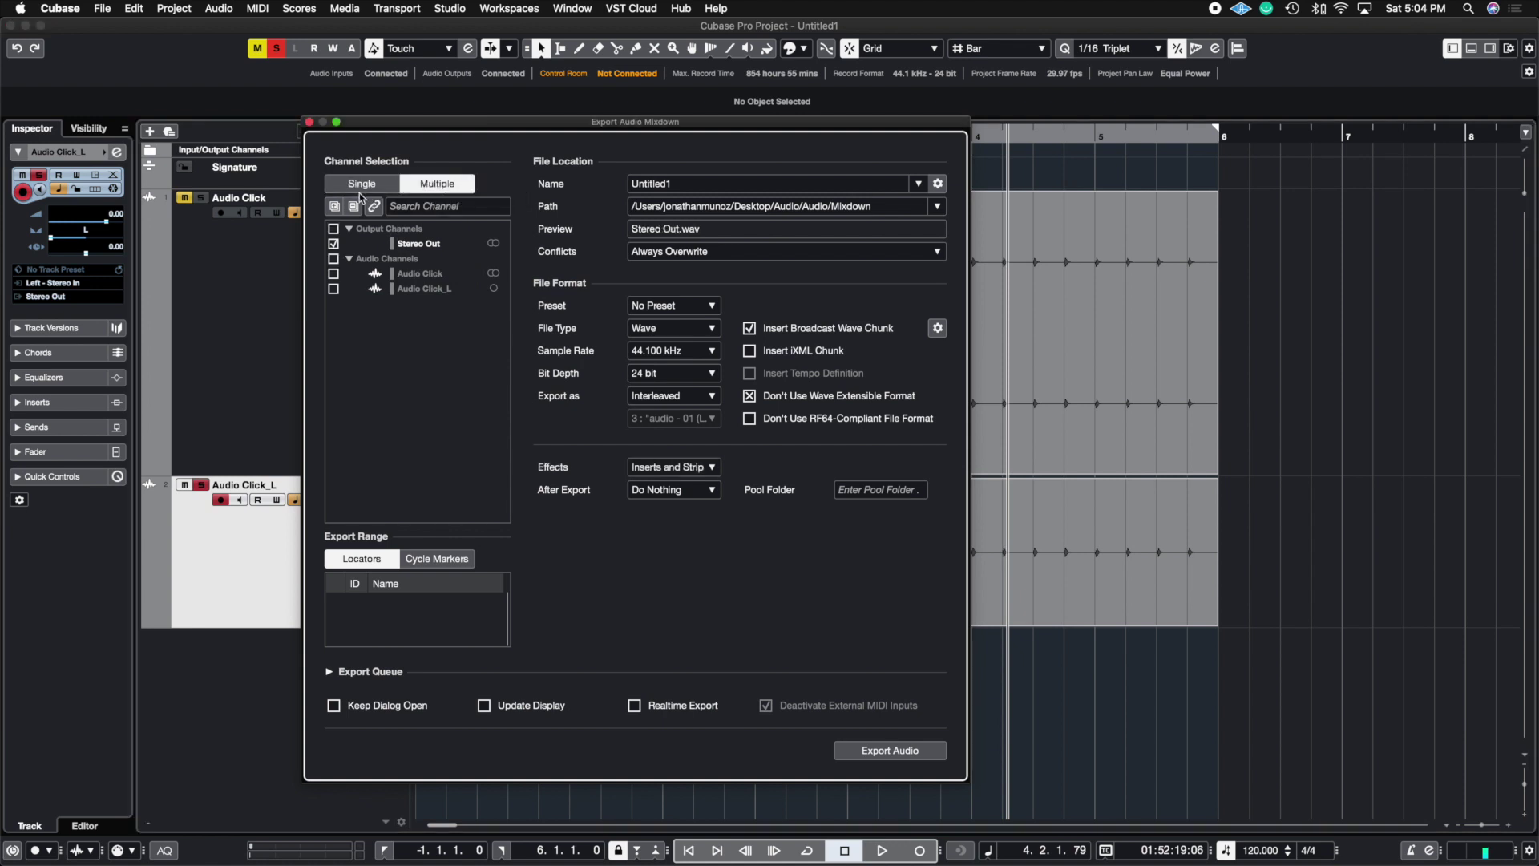
{"action": "left_click", "coordinate": [333, 244]}
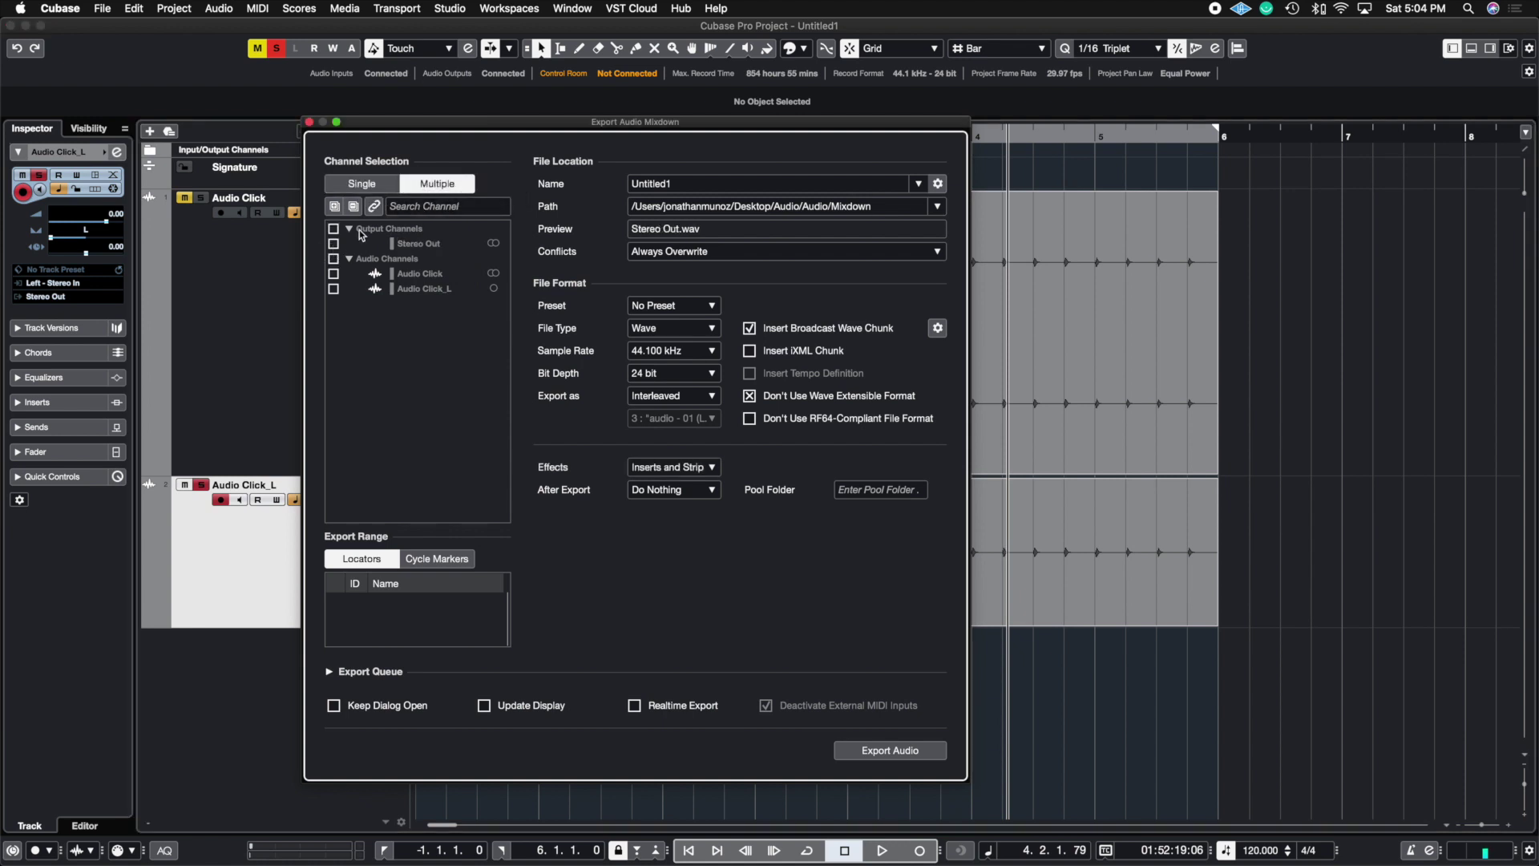
{"action": "left_click", "coordinate": [333, 288]}
{"action": "left_click", "coordinate": [309, 121]}
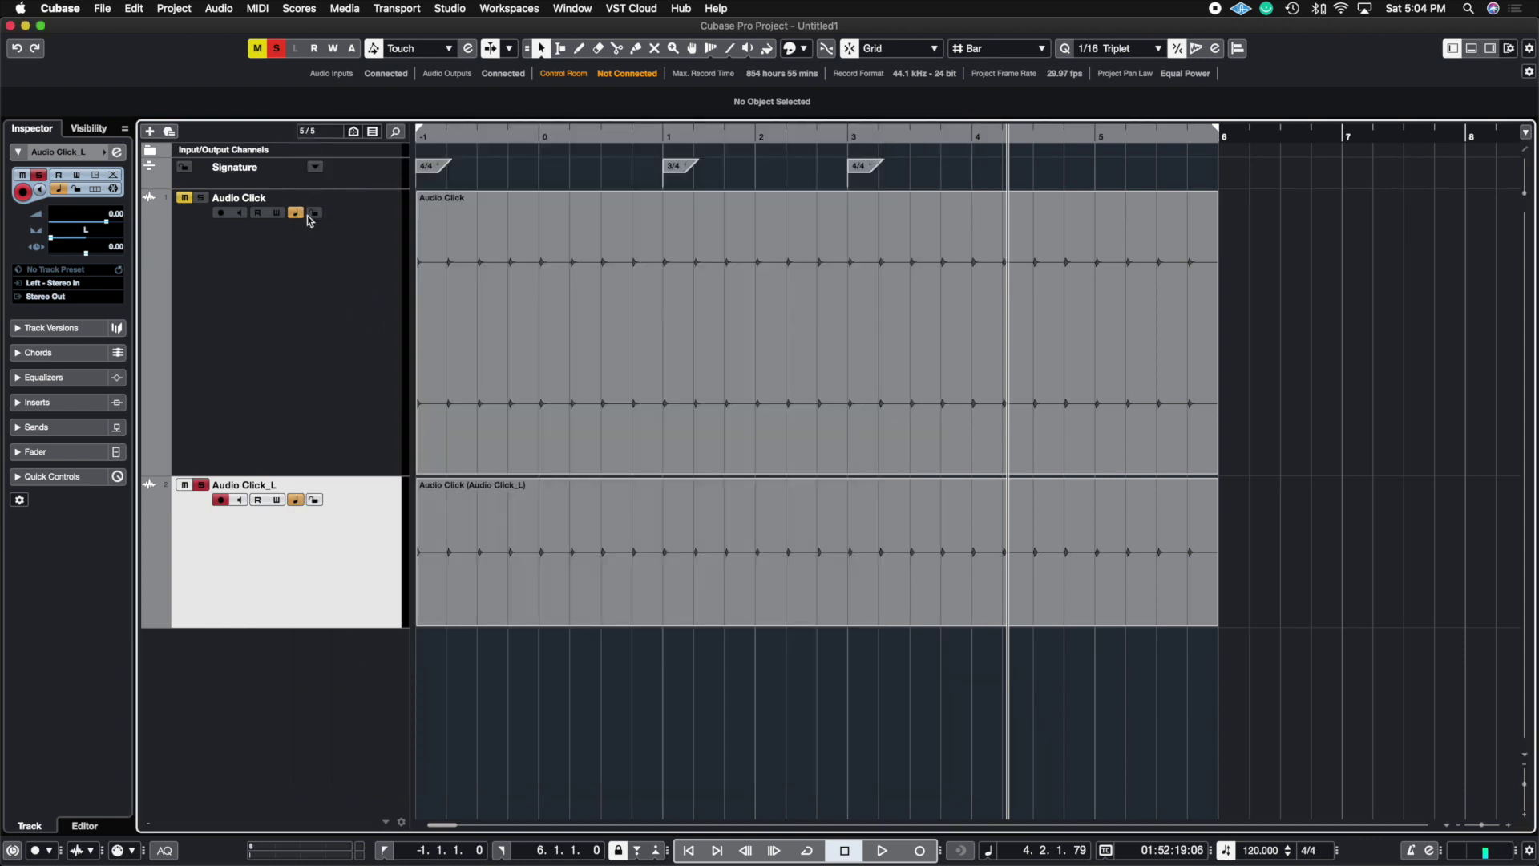
Remove the original stereo Audio Click track with Remove Selected Tracks.
{"action": "left_click", "coordinate": [324, 321]}
{"action": "right_click", "coordinate": [325, 322]}
{"action": "left_click", "coordinate": [401, 377]}
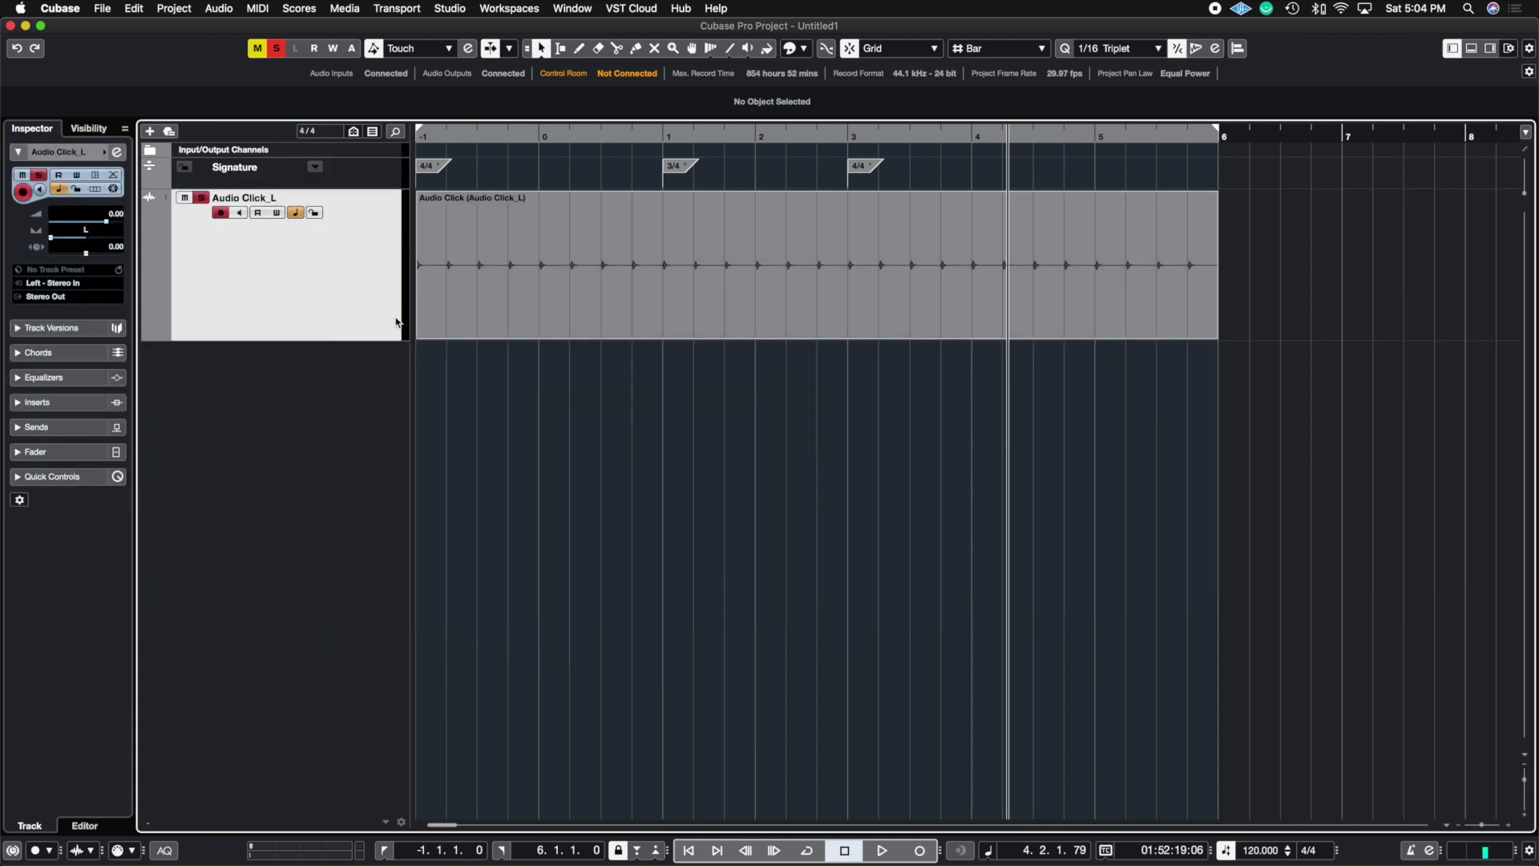